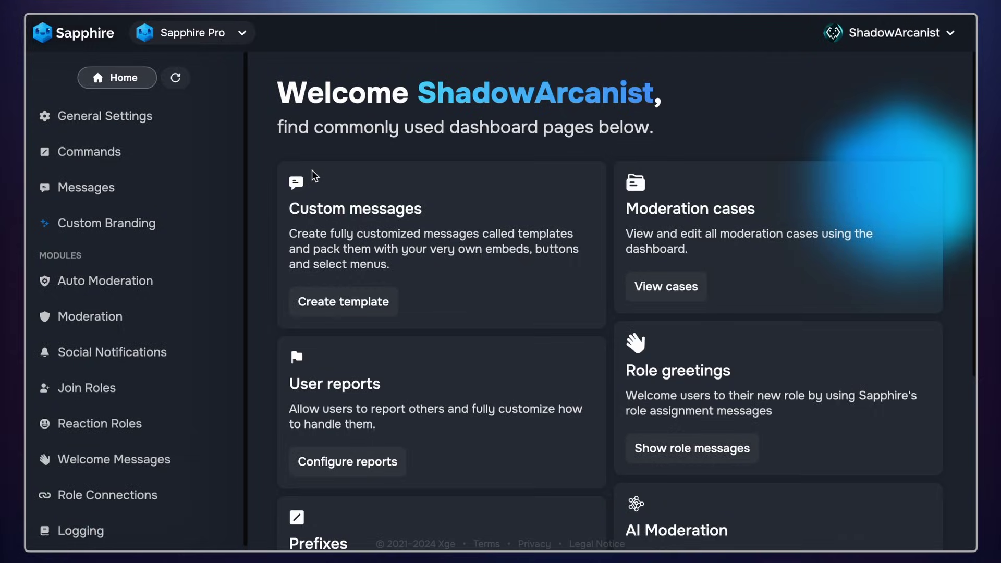
# Fetch the server's latest roles and channels using the refresh button beside Home.
pyautogui.click(176, 78)
# Under Messages > Templates, create a new template named 'ticket main message'.
pyautogui.click(99, 191)
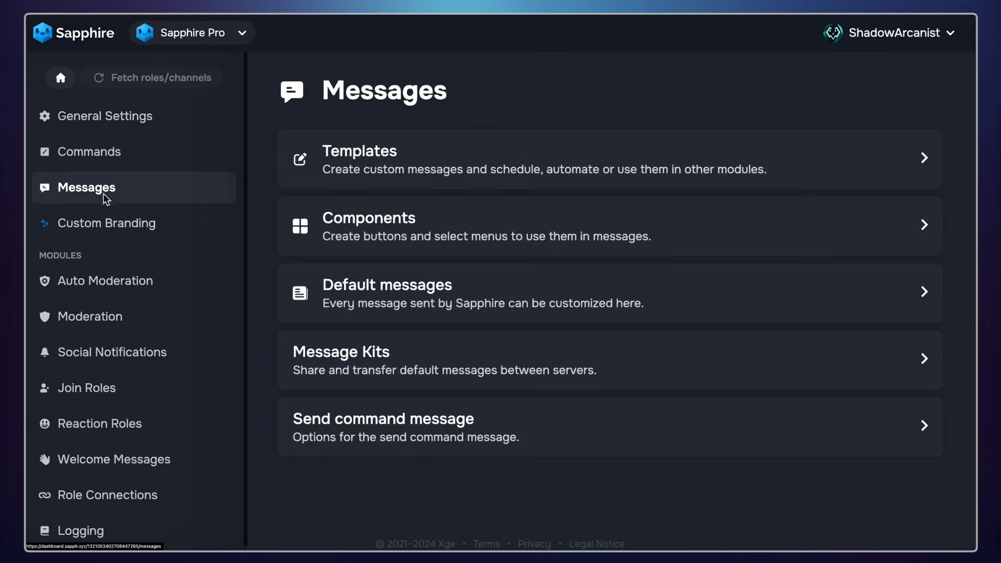
pyautogui.click(408, 159)
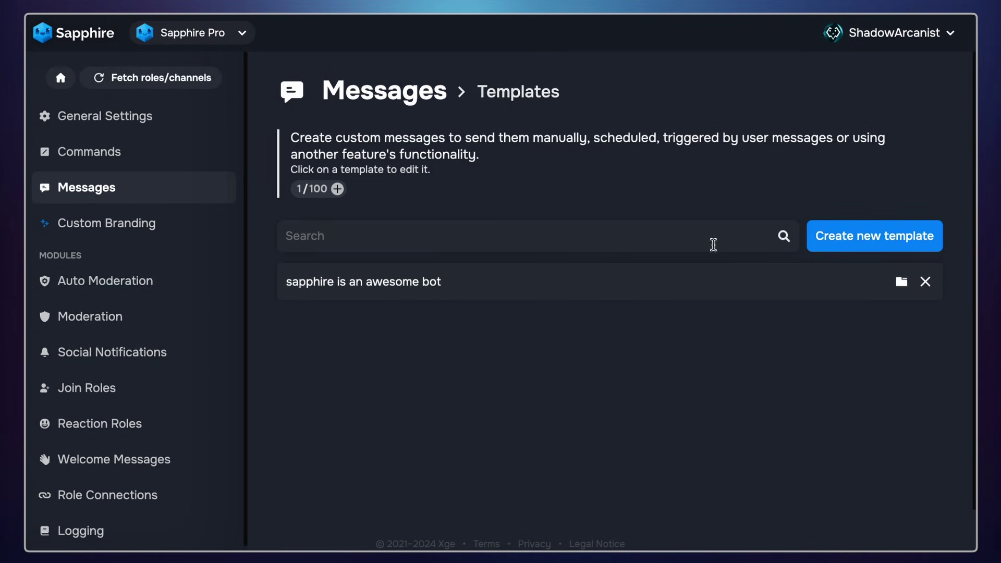
pyautogui.click(846, 241)
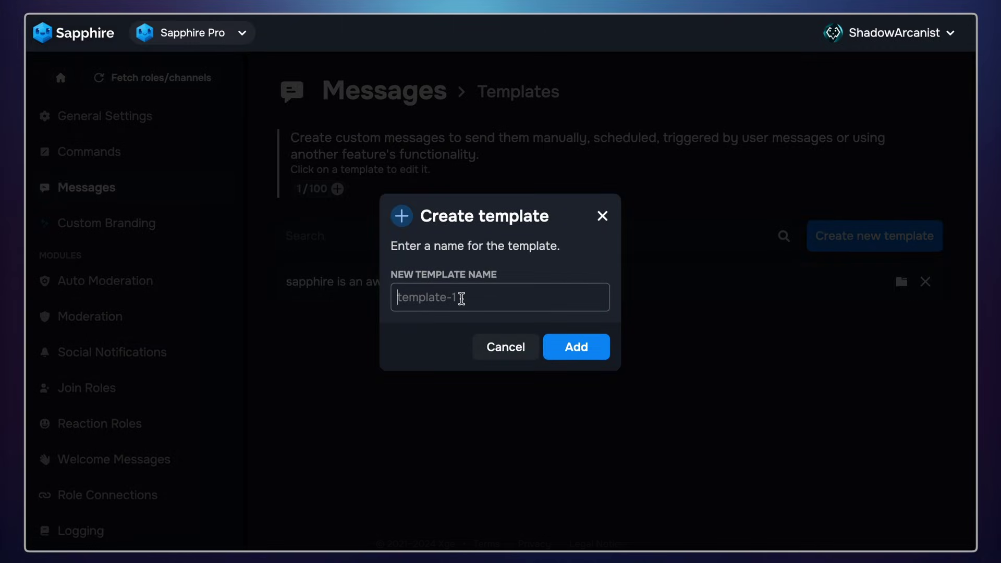
pyautogui.write('ticket main message')
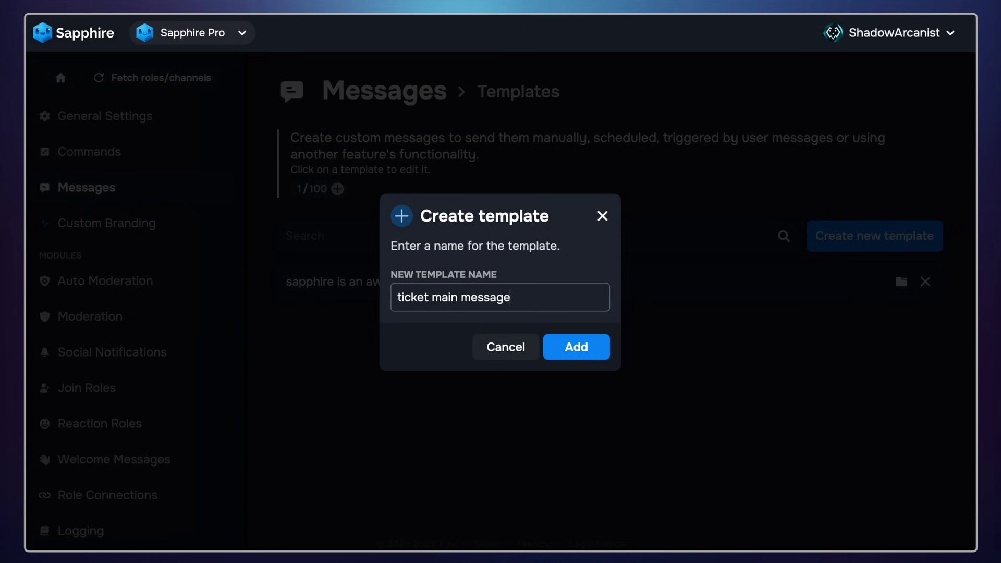
pyautogui.click(599, 351)
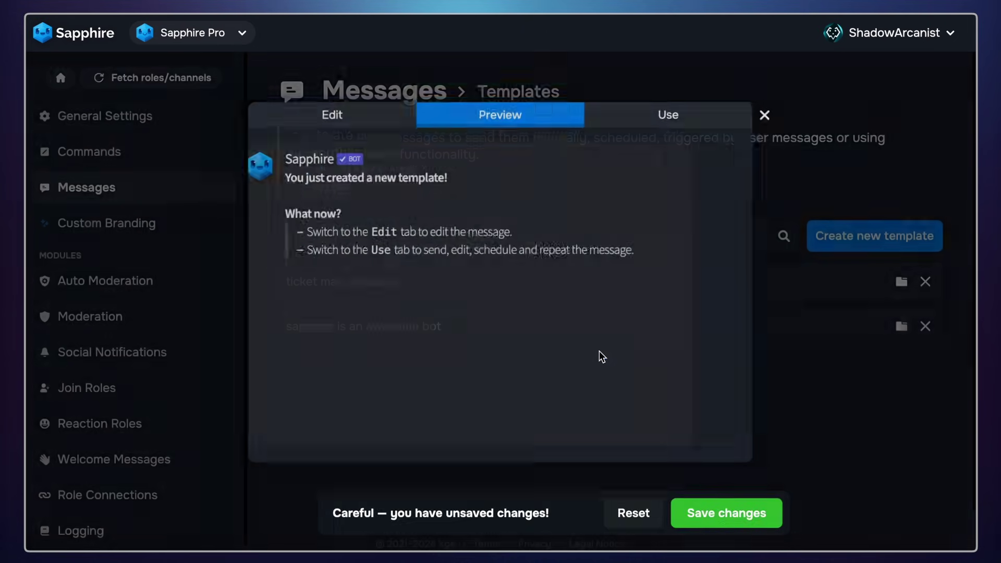
# Clear the default text and add an embed titled 'Ticket' reading 'Click below buttons to create new ticket'.
pyautogui.click(340, 117)
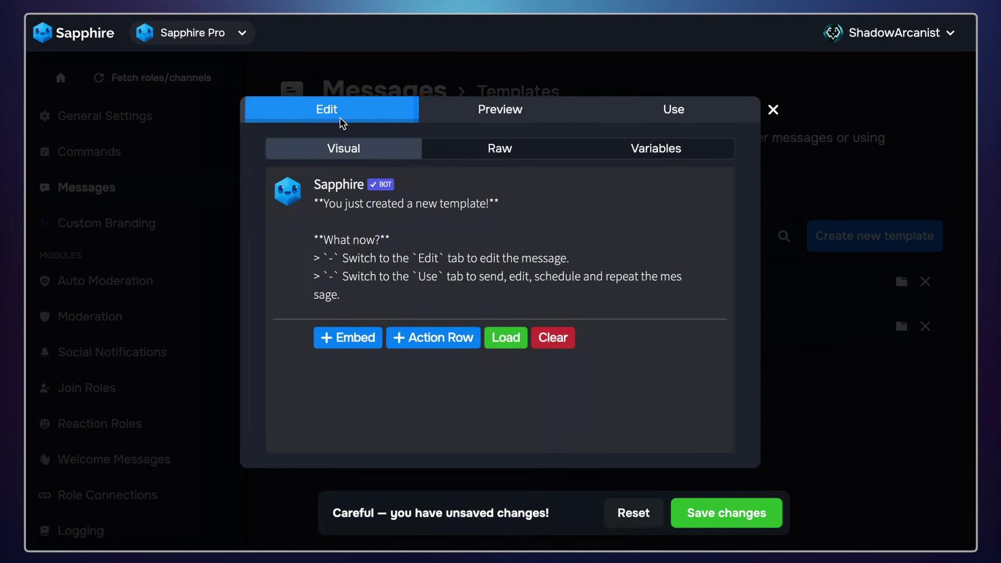
pyautogui.click(557, 340)
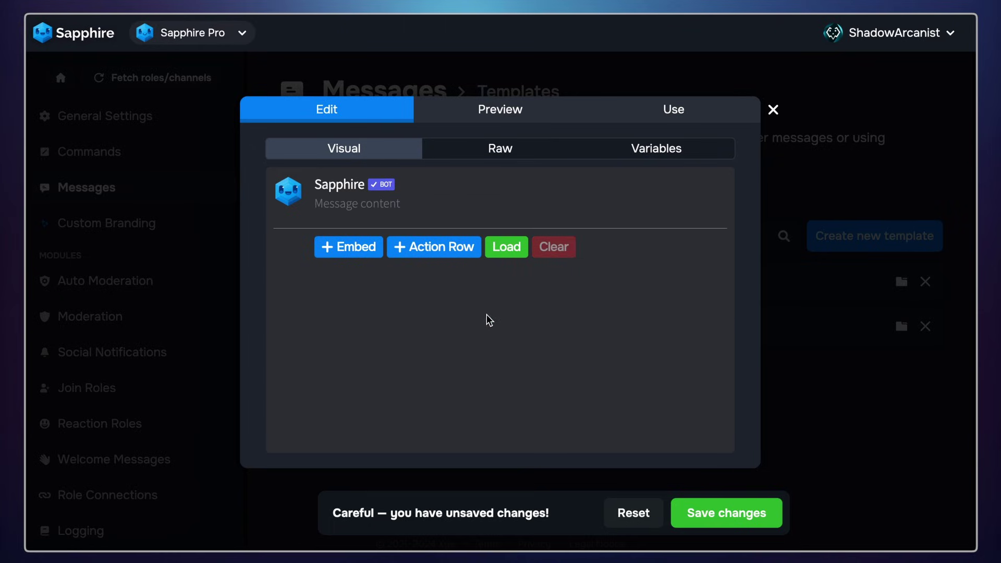
pyautogui.click(365, 253)
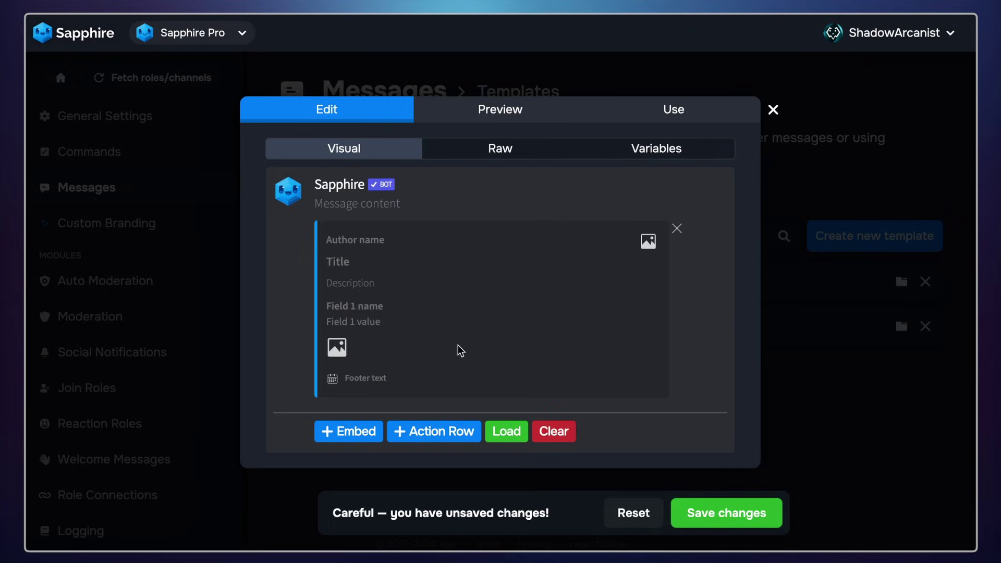
pyautogui.write('Tickets')
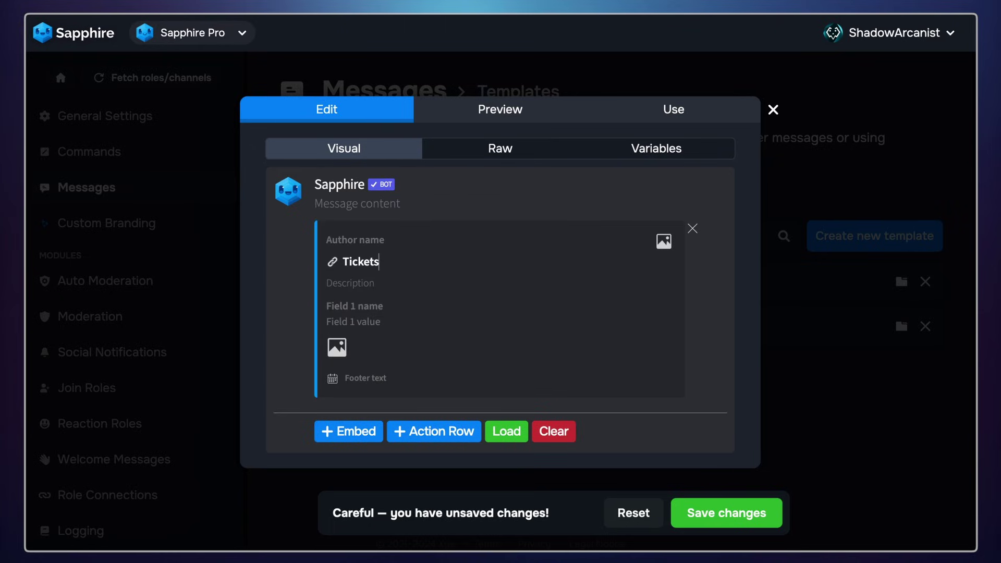
pyautogui.click(363, 283)
pyautogui.write('Click below buttons to')
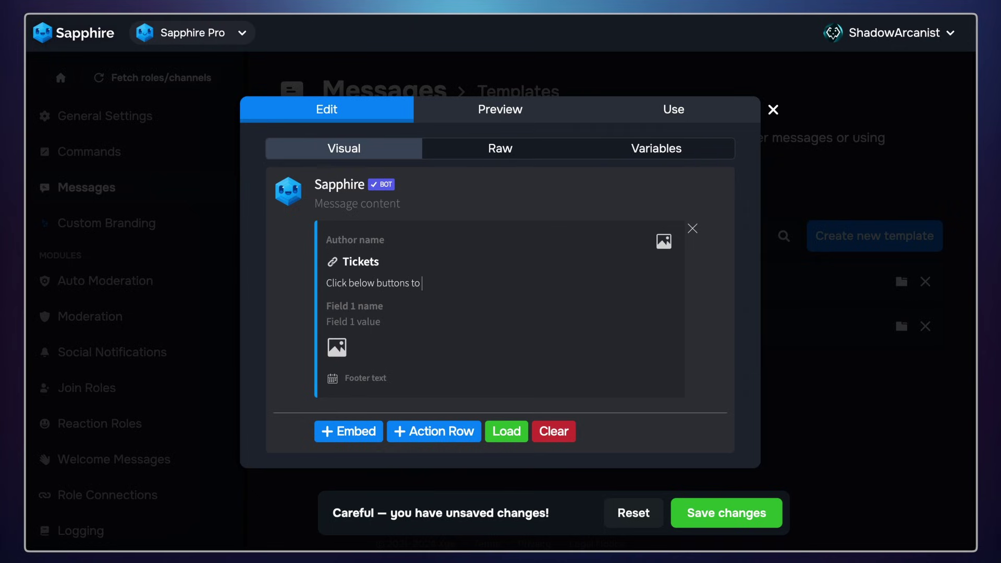
pyautogui.write(' create new tickets')
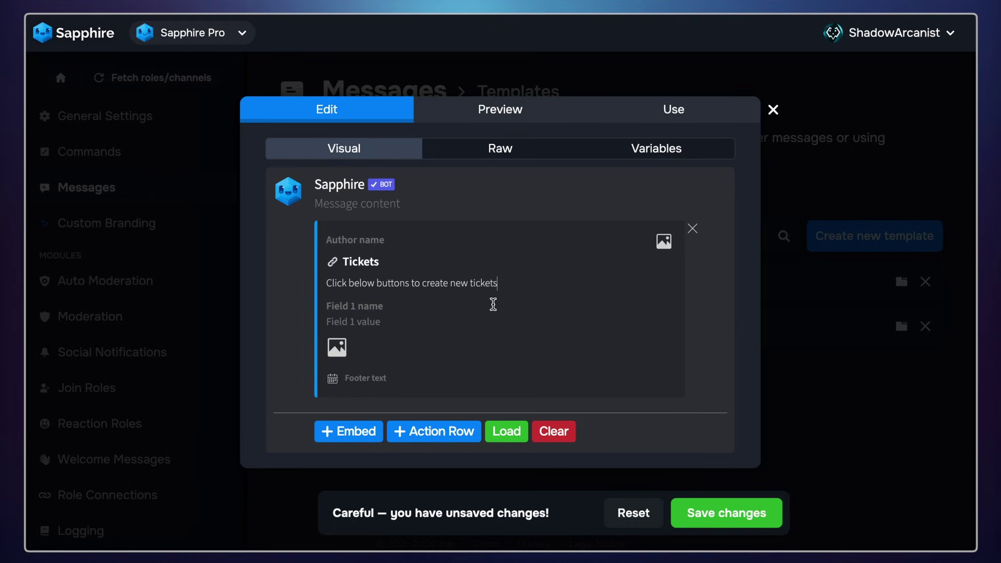
# Add an action row under the embed with three buttons.
pyautogui.click(444, 439)
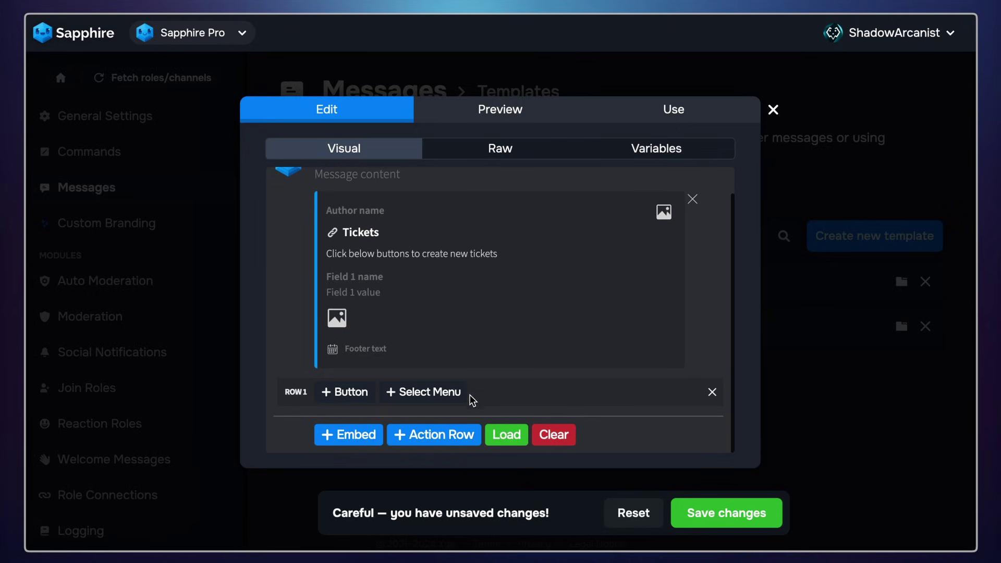
pyautogui.click(342, 393)
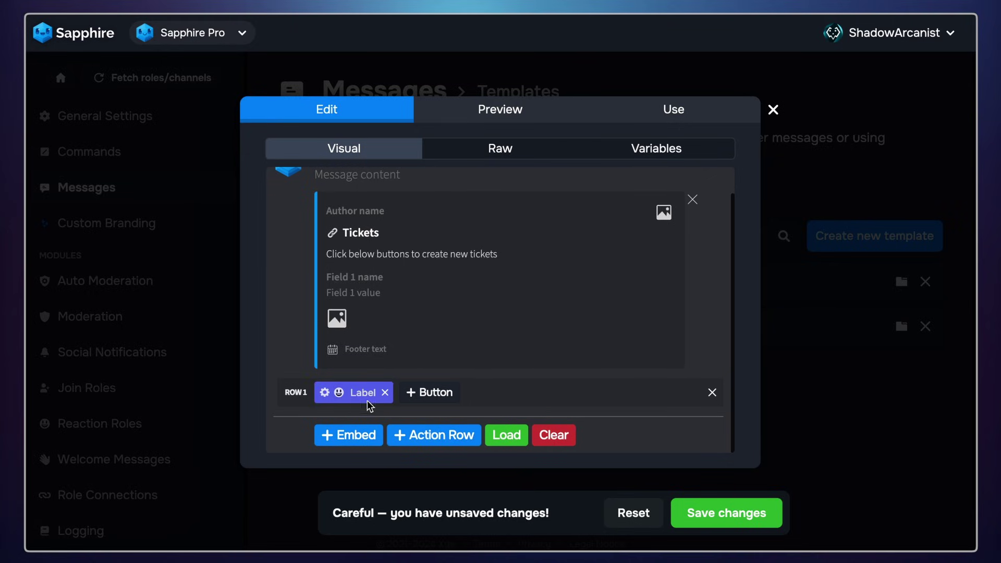
pyautogui.click(409, 393)
pyautogui.click(498, 398)
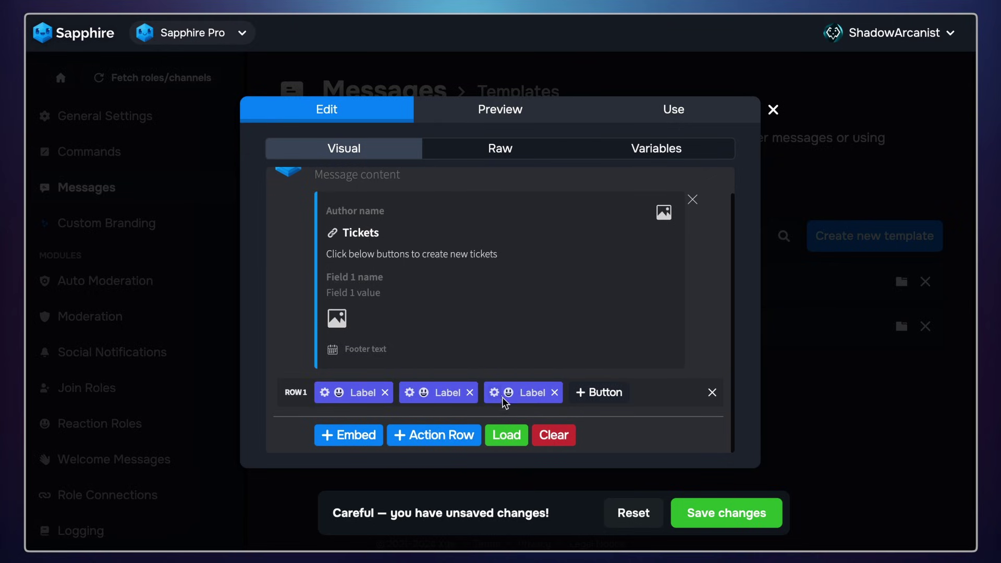
# Label the buttons 'Report Member', 'Apply Staff' and 'Get VIP role'.
pyautogui.click(363, 393)
pyautogui.hotkey('ctrl', 'a')
pyautogui.write('Report')
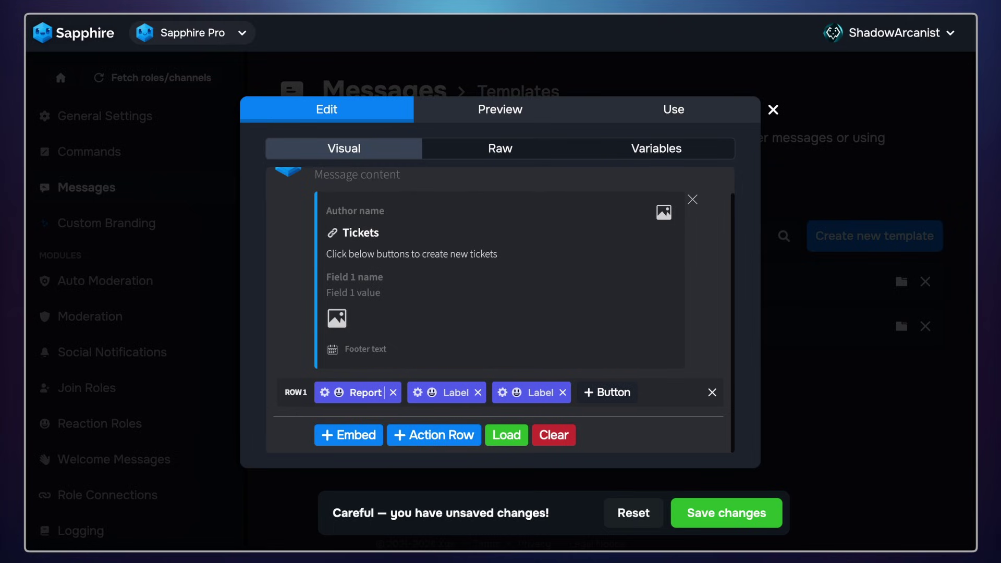
pyautogui.write(' Member')
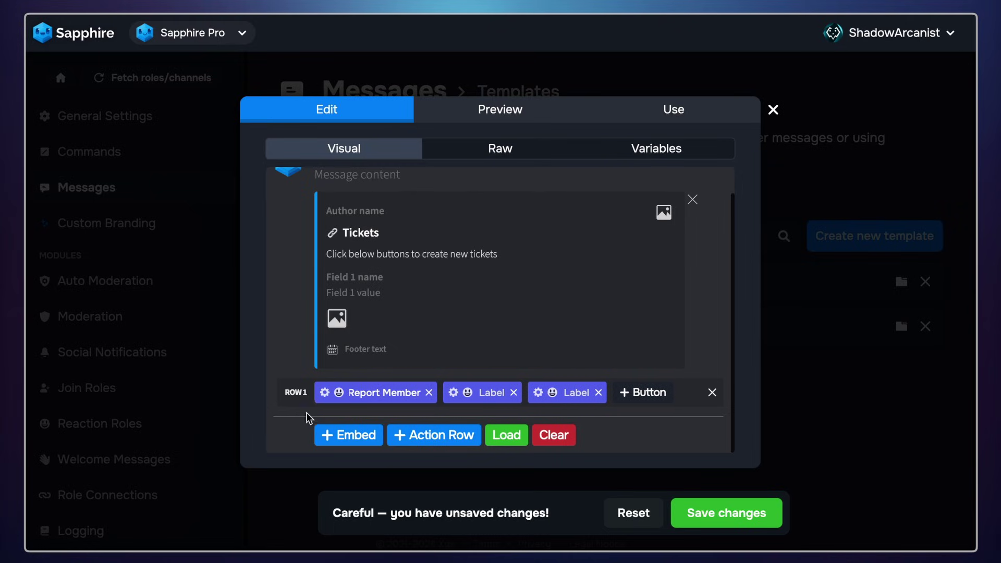
pyautogui.click(490, 394)
pyautogui.hotkey('ctrl', 'a')
pyautogui.press('BackSpace')
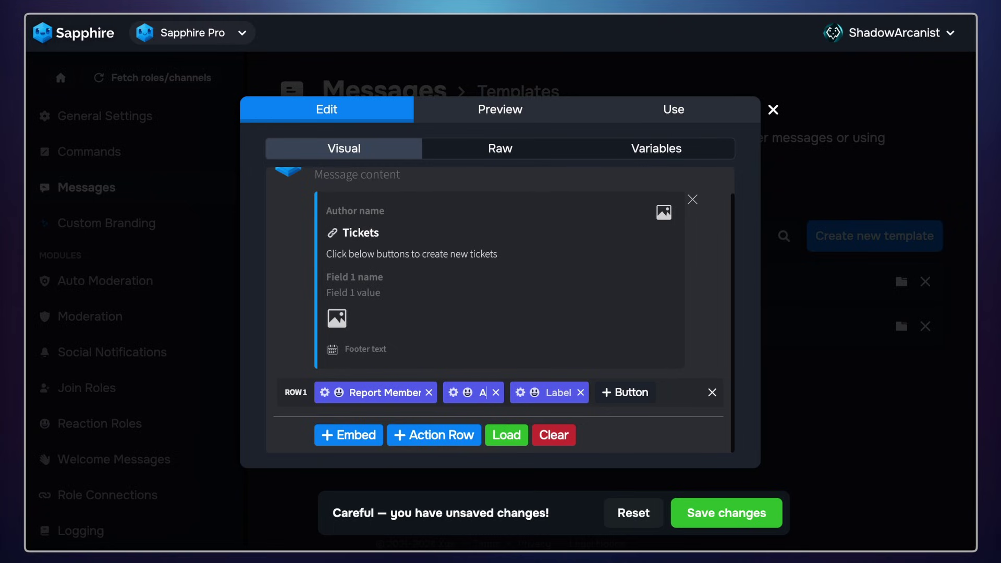
pyautogui.write('Apply Staff')
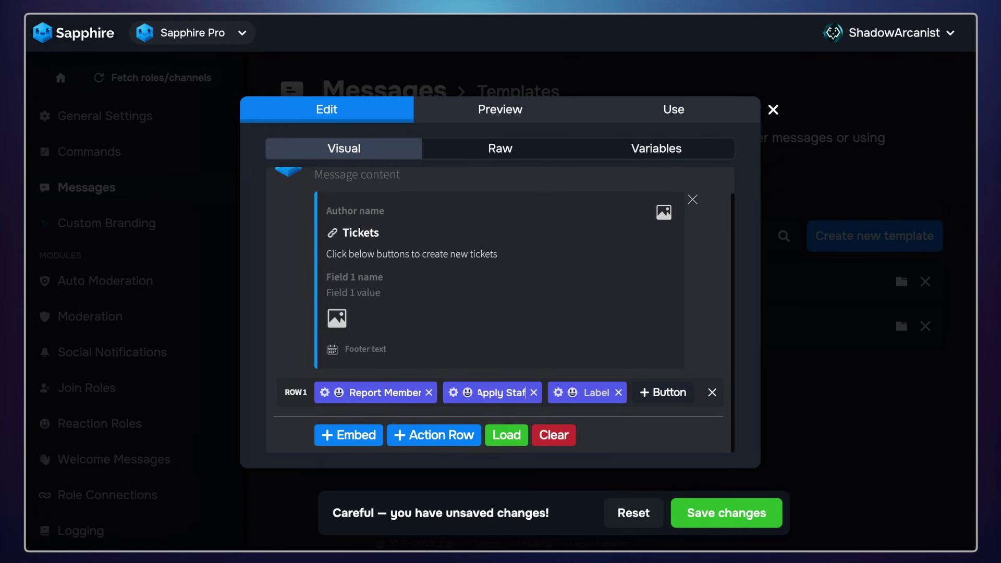
pyautogui.click(606, 400)
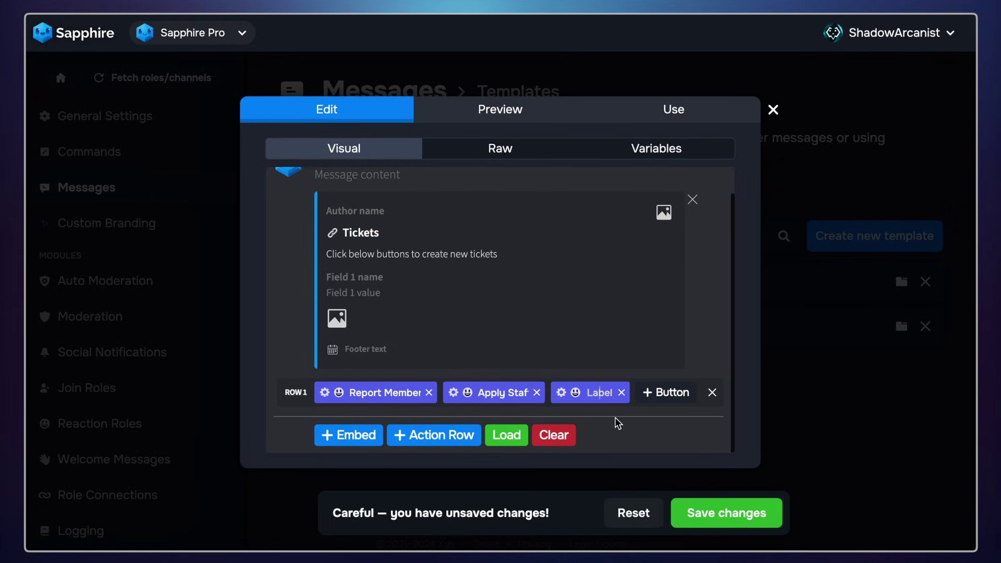
pyautogui.hotkey('ctrl', 'a')
pyautogui.write('G')
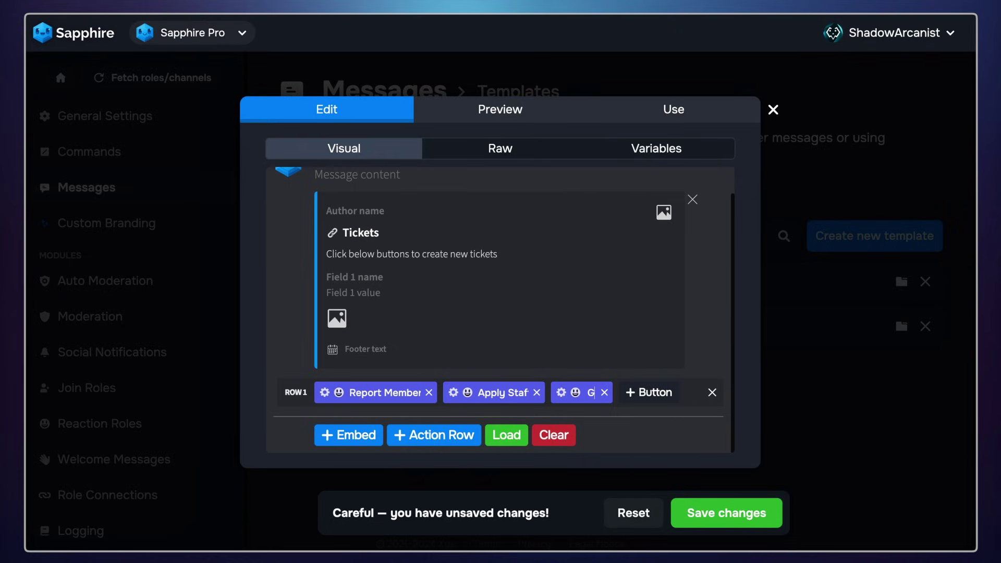
pyautogui.write('et VIP role')
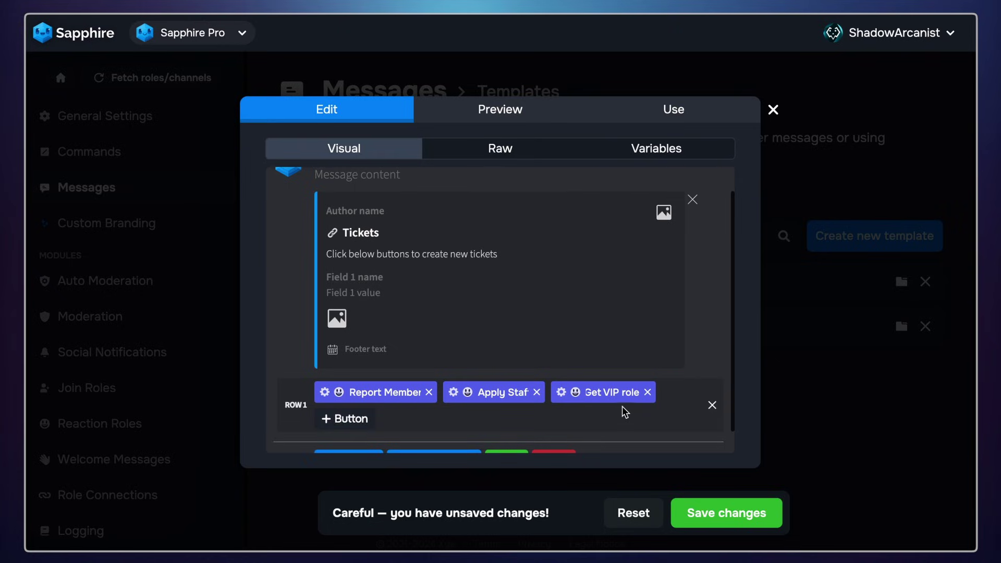
# Set the Report Member button to Gray style with the yellow Sapphire emoji.
pyautogui.click(324, 393)
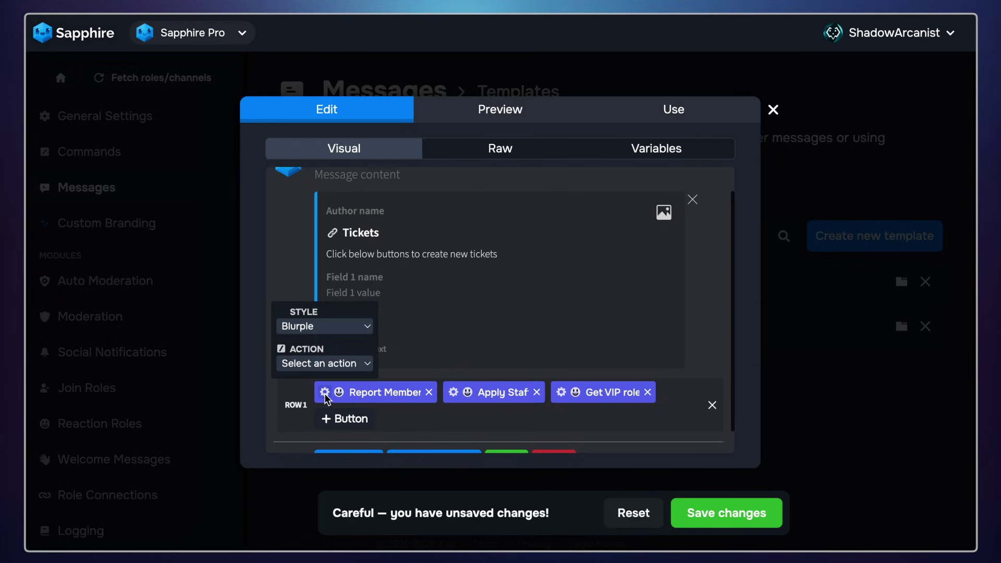
pyautogui.click(311, 327)
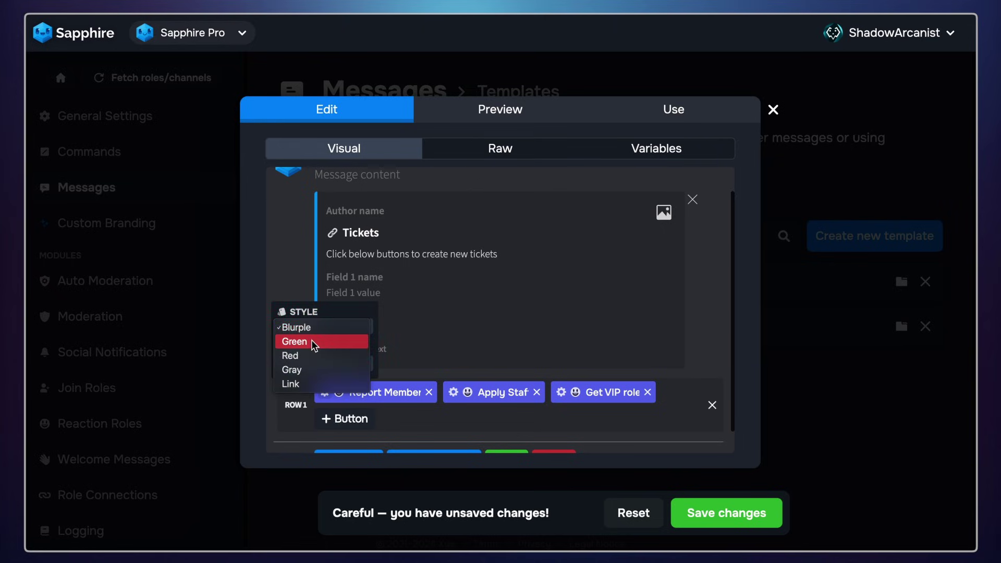
pyautogui.click(311, 340)
pyautogui.click(324, 327)
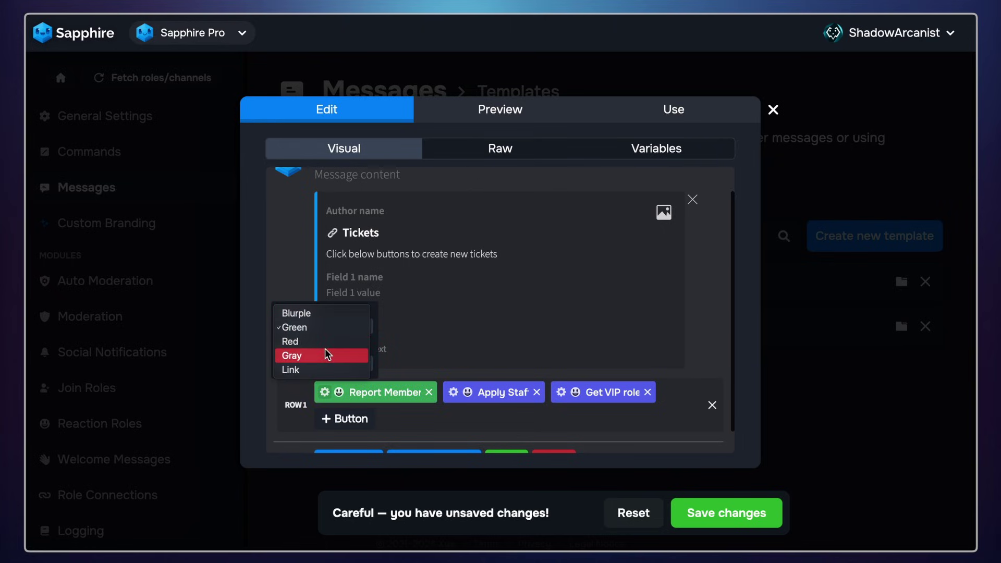
pyautogui.click(321, 355)
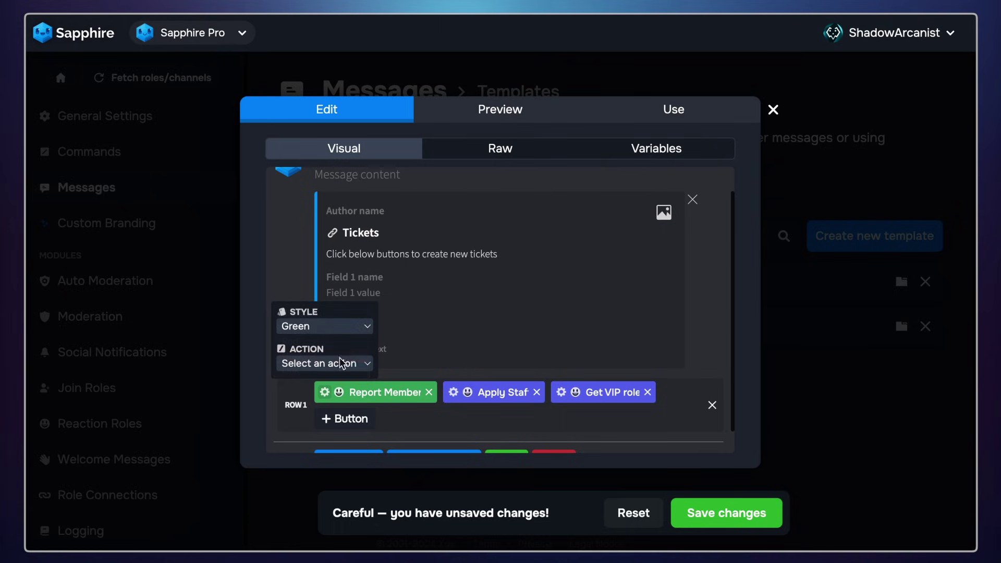
pyautogui.click(340, 392)
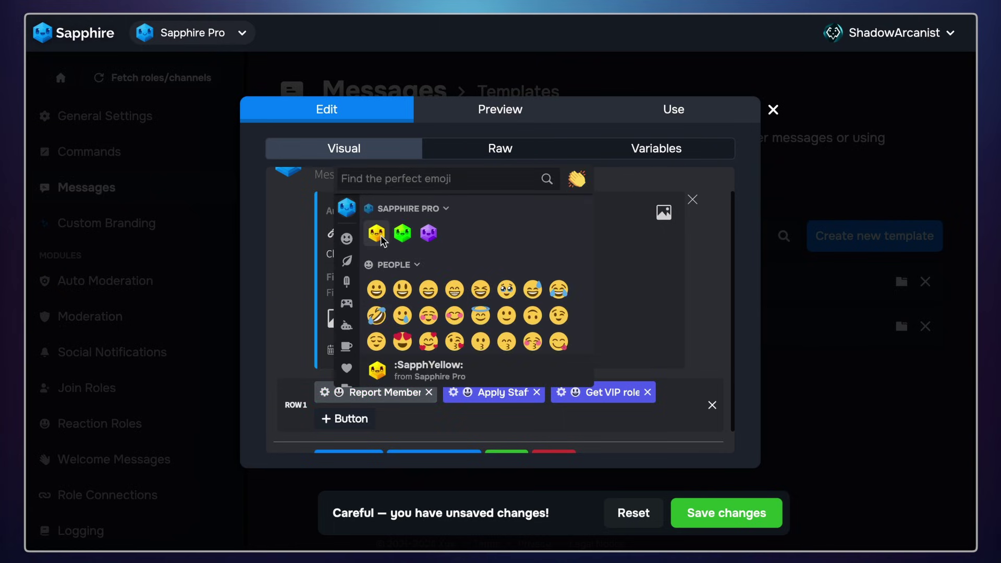
pyautogui.click(376, 234)
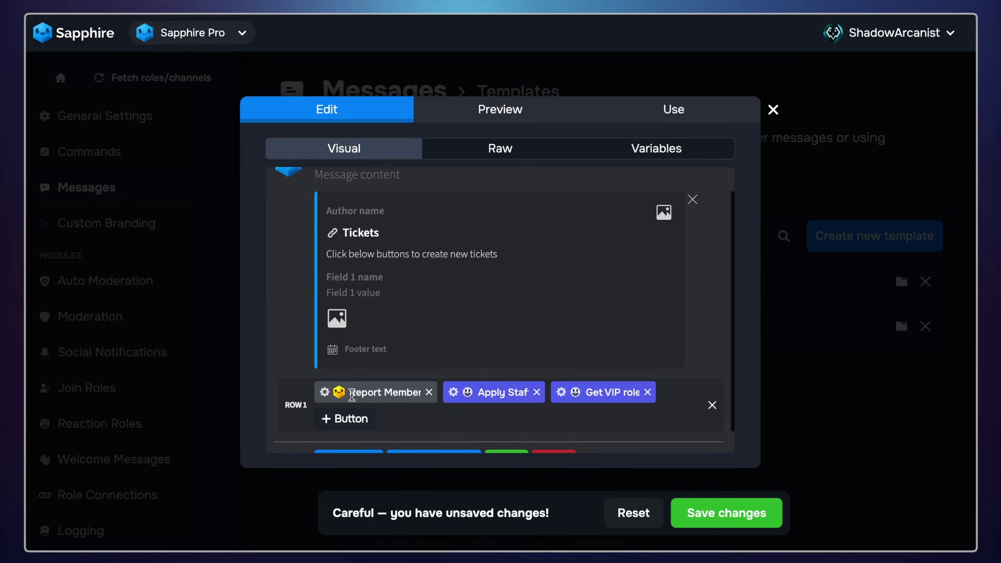
# Link Report Member to a new action named 'Report member button'.
pyautogui.click(325, 395)
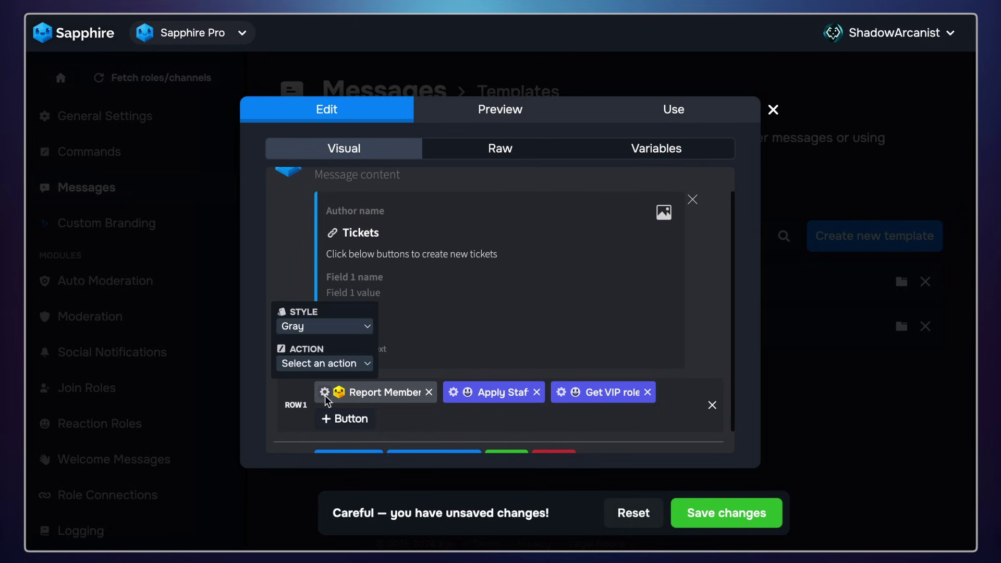
pyautogui.click(297, 364)
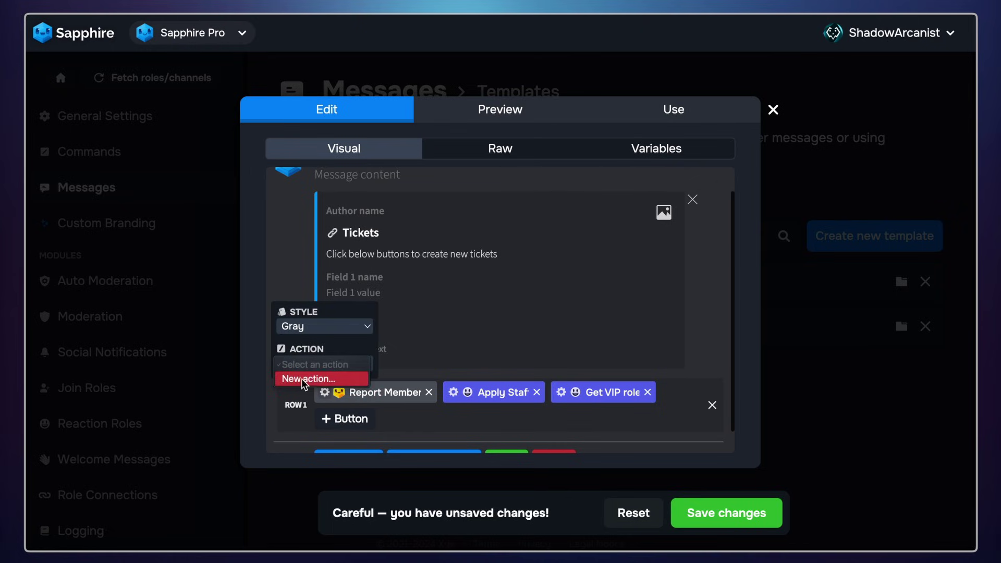
pyautogui.click(337, 379)
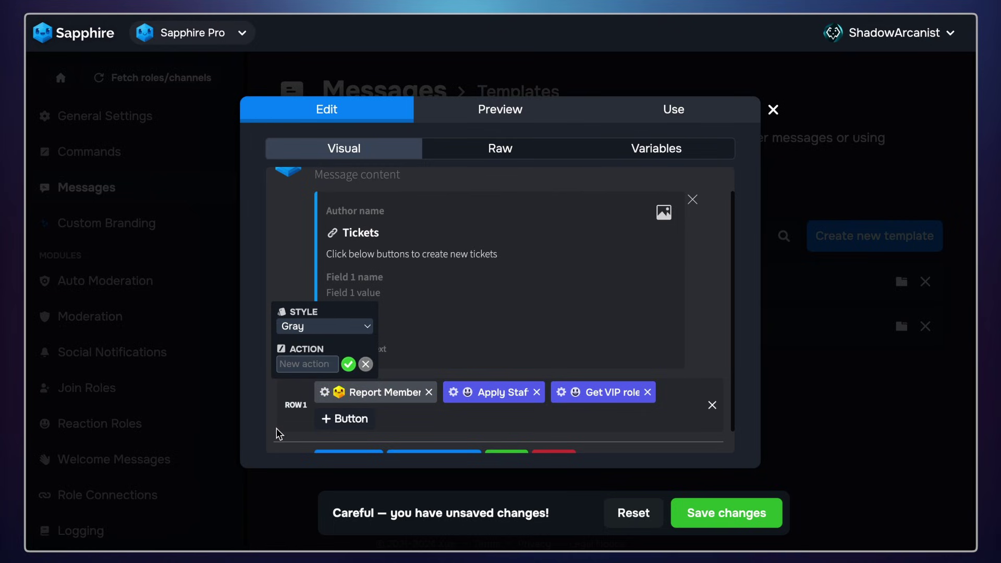
pyautogui.write('Report')
pyautogui.write(' member')
pyautogui.write(' buto')
pyautogui.press('BackSpace')
pyautogui.write('ton')
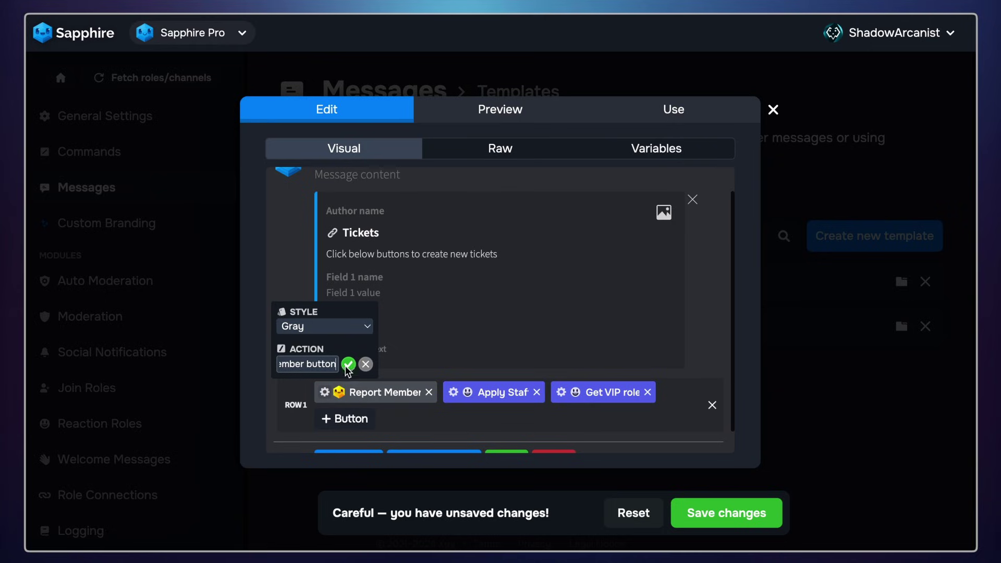
pyautogui.click(347, 365)
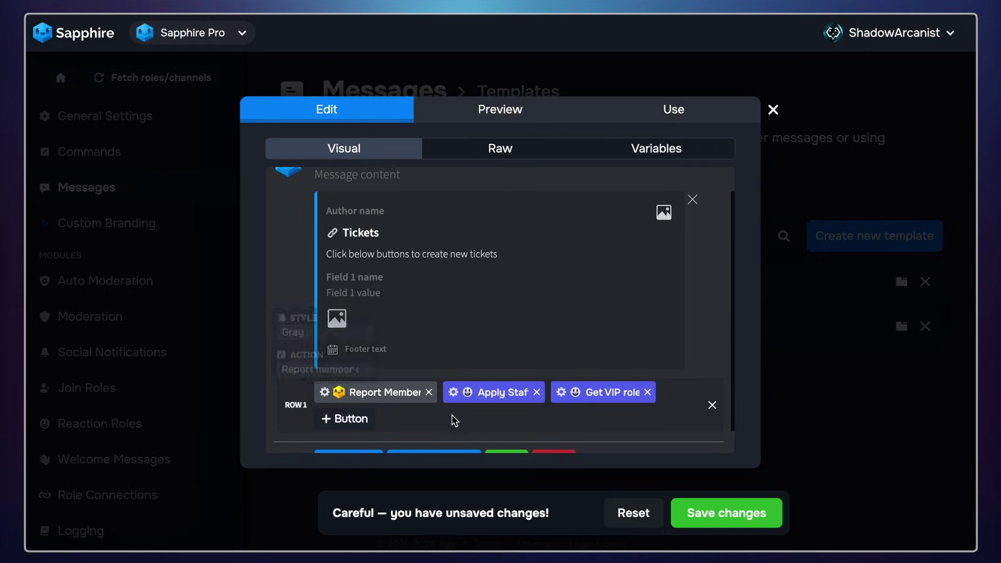
# Make Apply Staff Gray and link it to a new 'Apply staff button' action.
pyautogui.moveTo(455, 390)
pyautogui.click(453, 329)
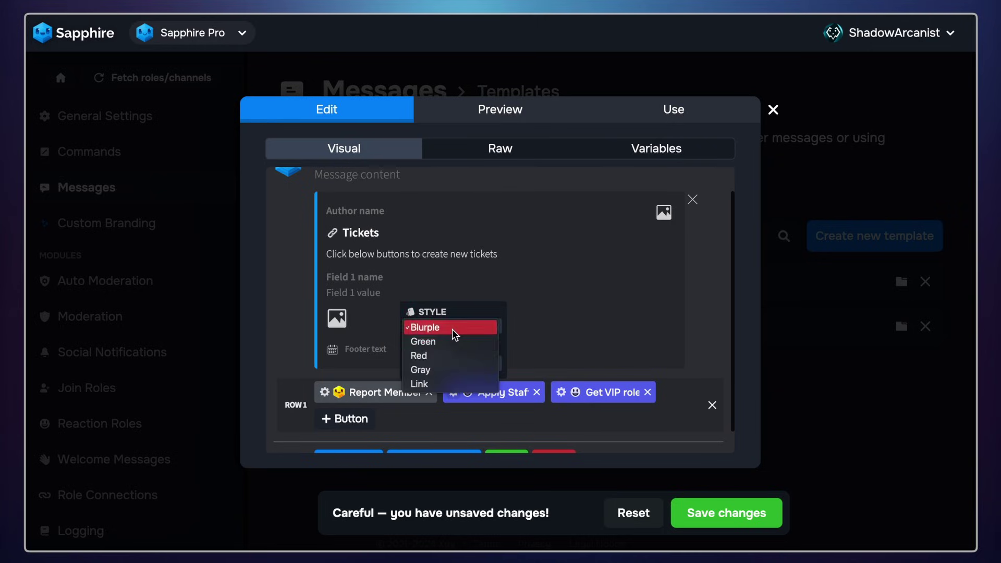
pyautogui.click(451, 369)
pyautogui.click(461, 367)
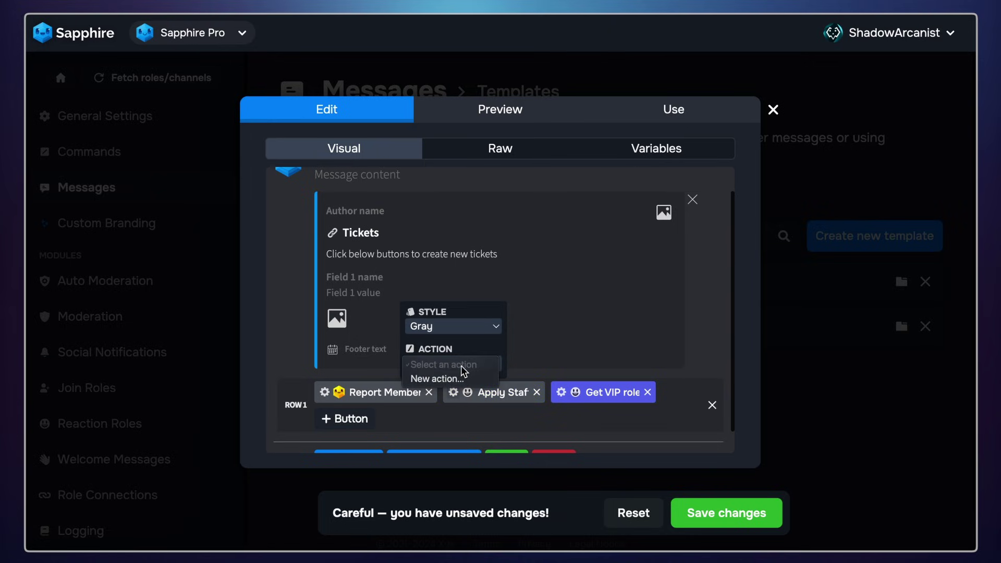
pyautogui.click(459, 376)
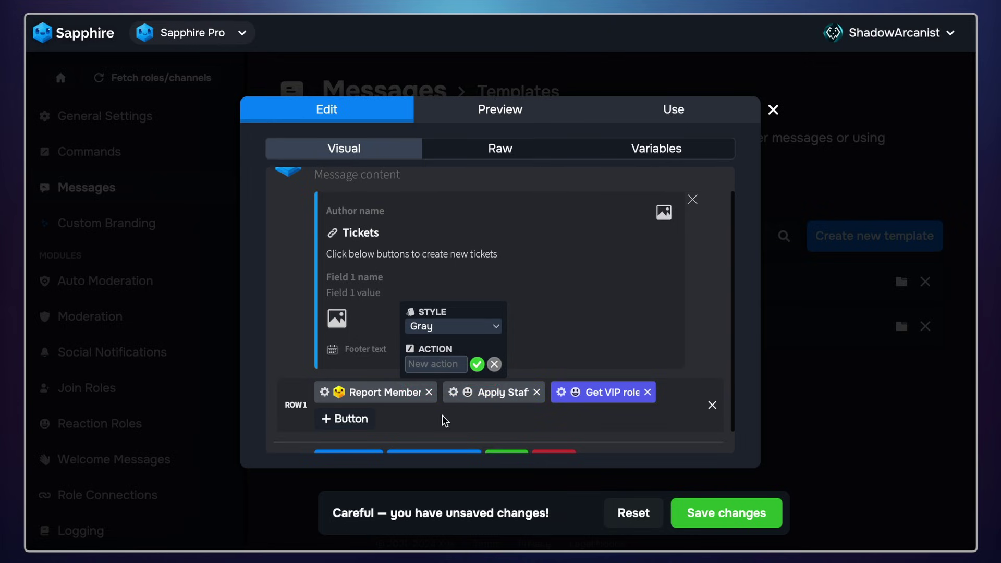
pyautogui.write('Apply')
pyautogui.write(' staff button')
pyautogui.click(477, 364)
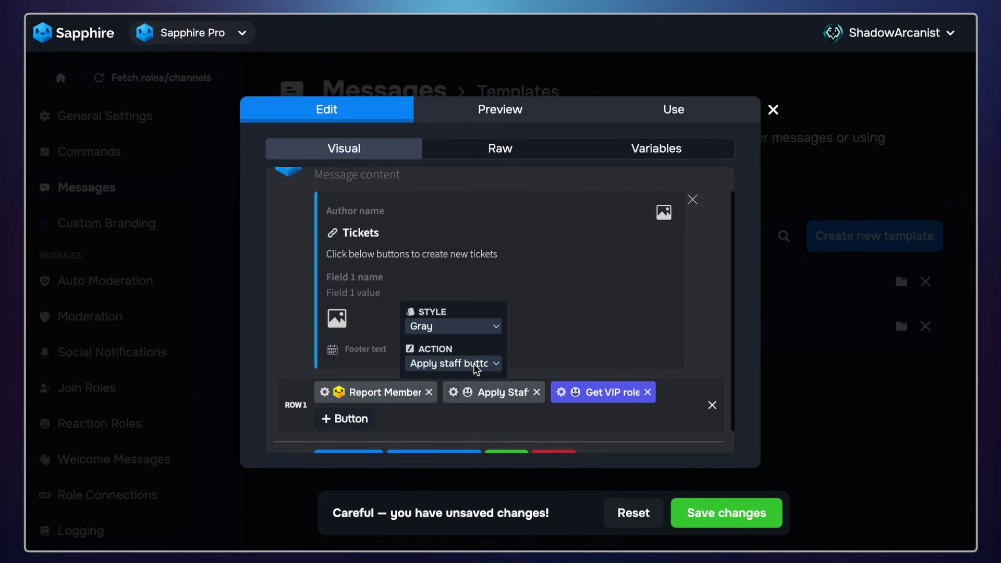
pyautogui.click(468, 392)
# Give Apply Staff the green emoji; make Get VIP role Green with a new 'get role button' action.
pyautogui.click(530, 233)
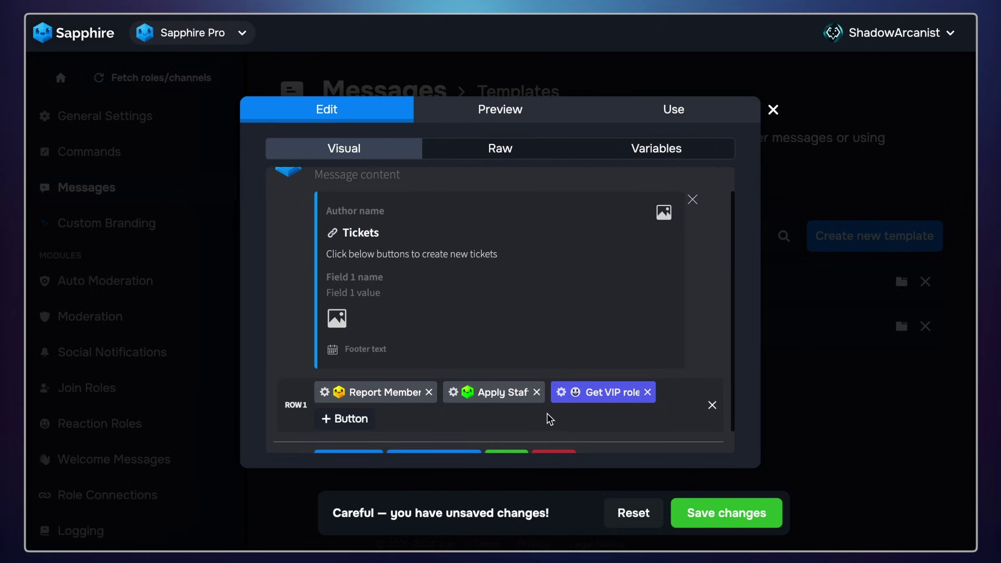
pyautogui.click(561, 392)
pyautogui.click(558, 325)
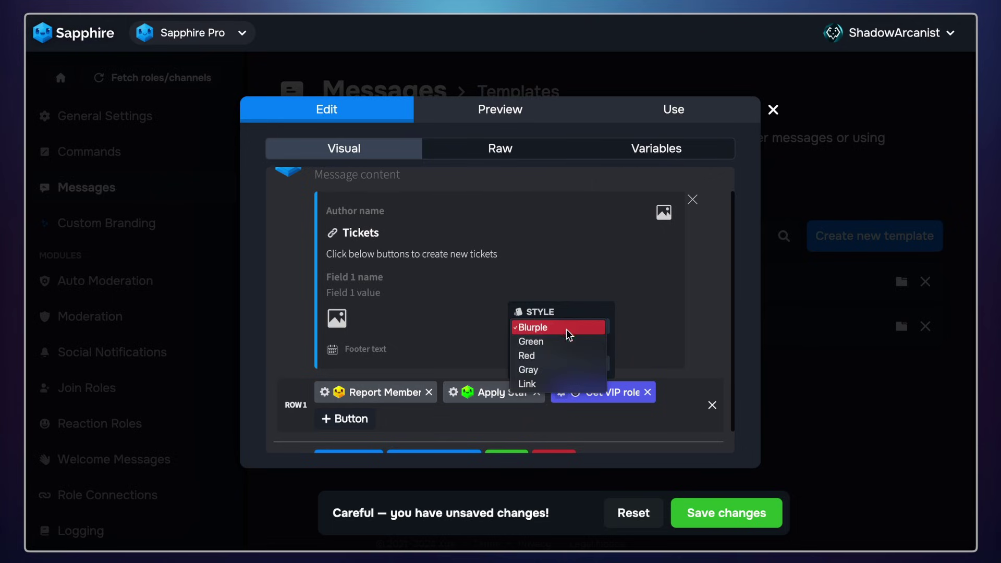
pyautogui.click(561, 343)
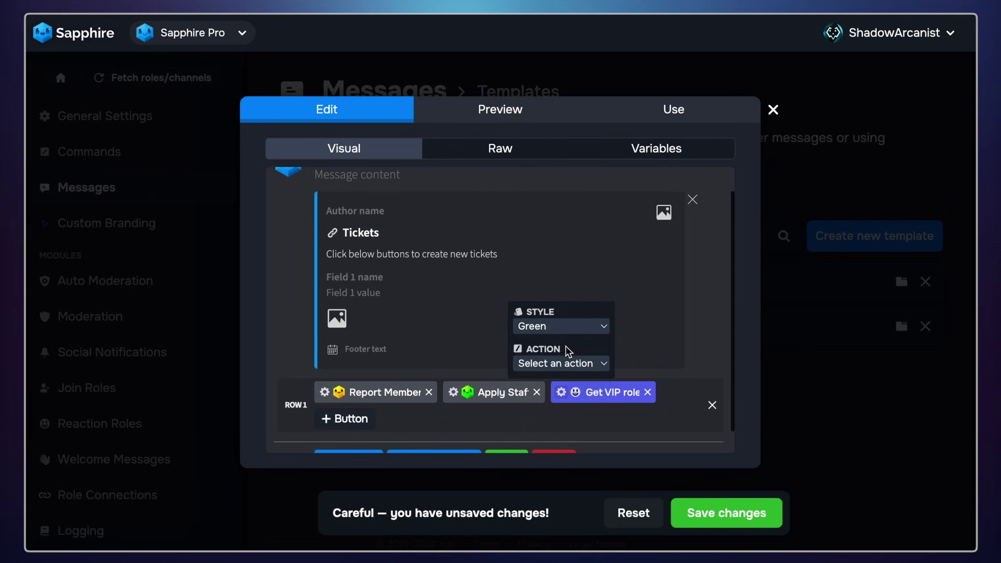
pyautogui.click(576, 364)
pyautogui.click(572, 378)
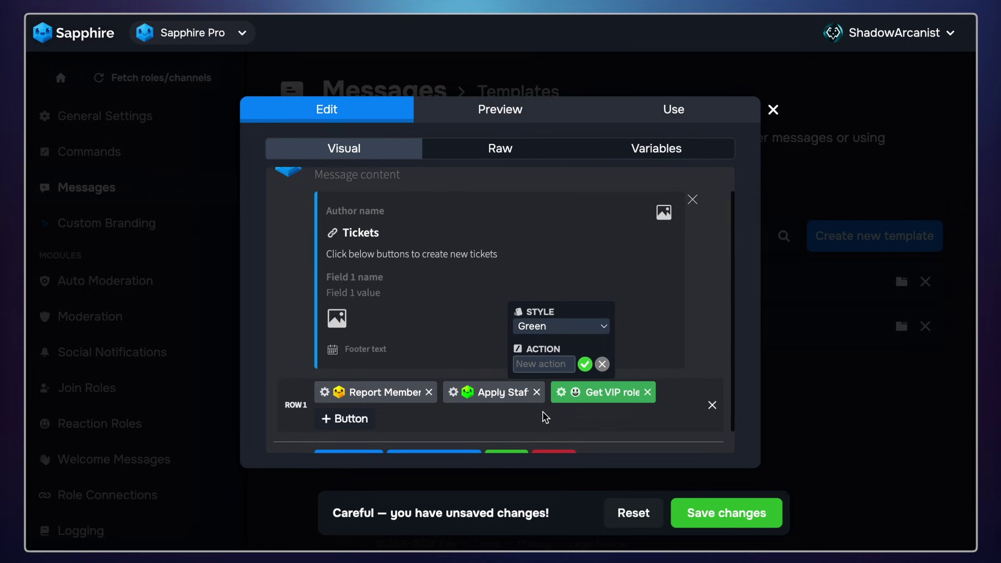
pyautogui.write('get role button')
pyautogui.click(585, 364)
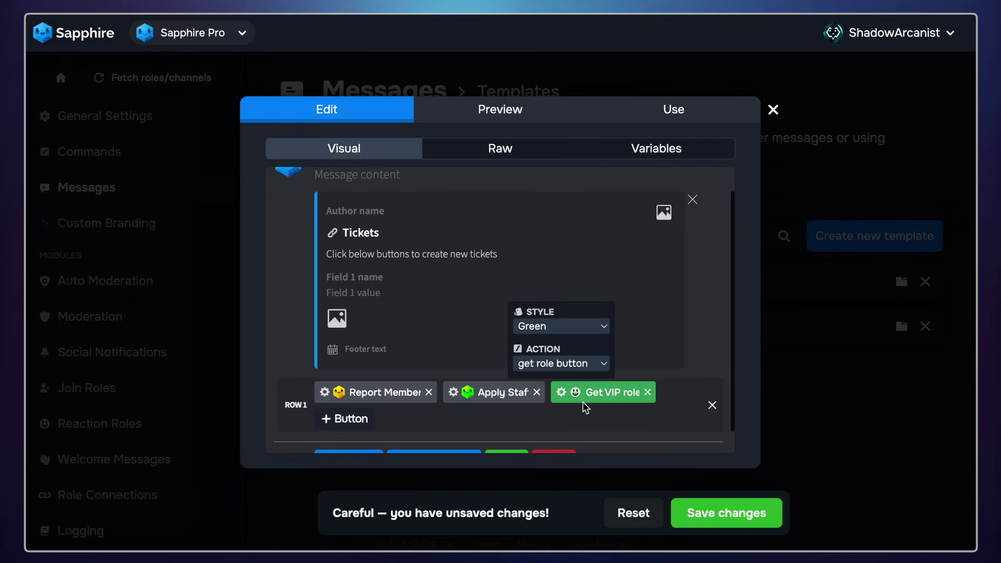
# Give Get VIP role the purple Sapphire emoji, preview the message, and save the template.
pyautogui.click(577, 392)
pyautogui.click(663, 232)
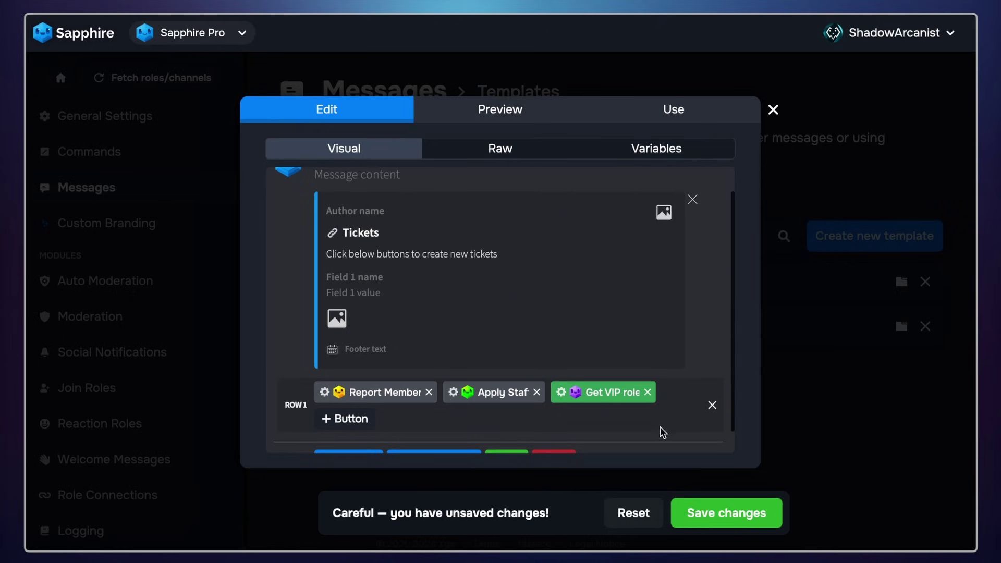
pyautogui.click(501, 112)
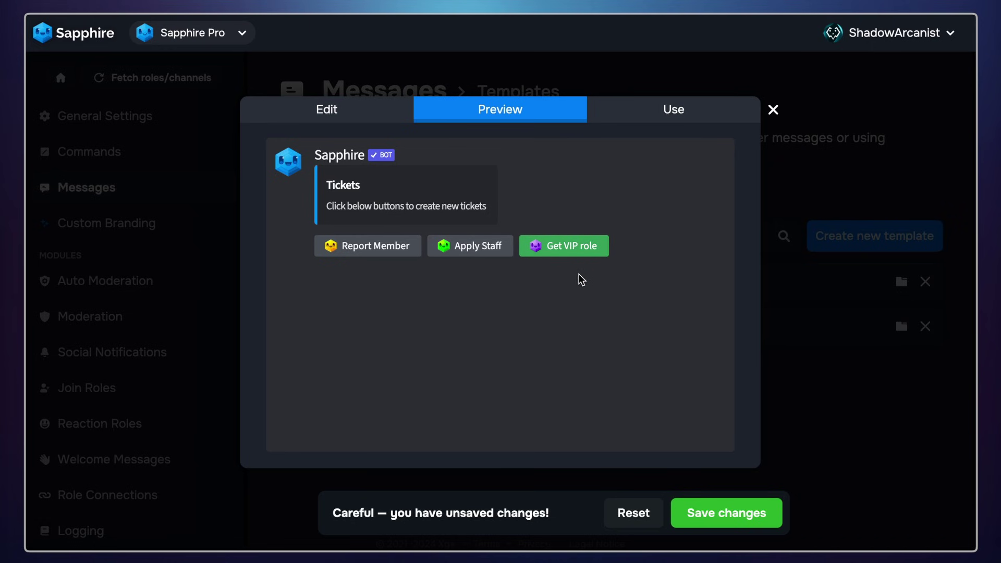
pyautogui.click(772, 115)
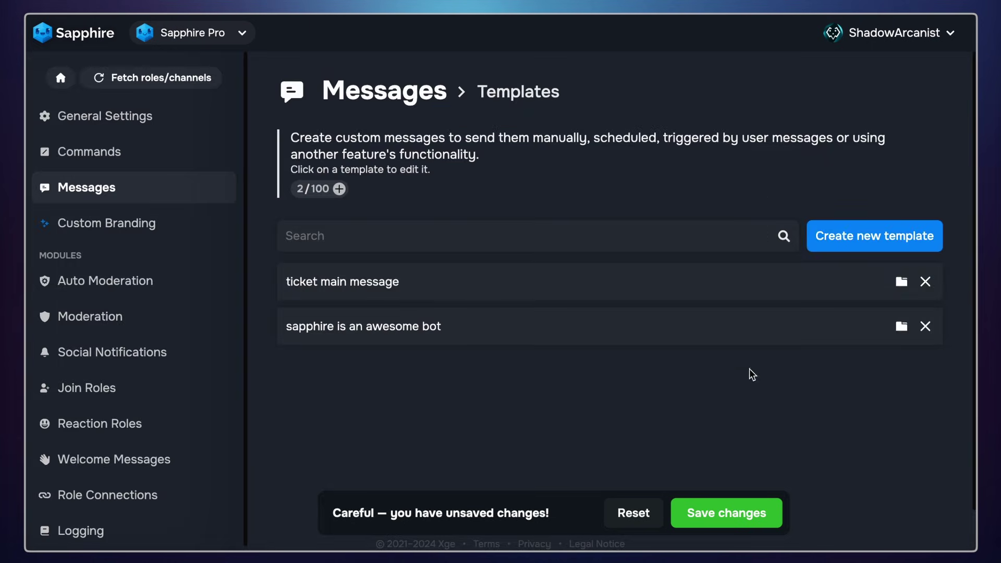
pyautogui.click(732, 512)
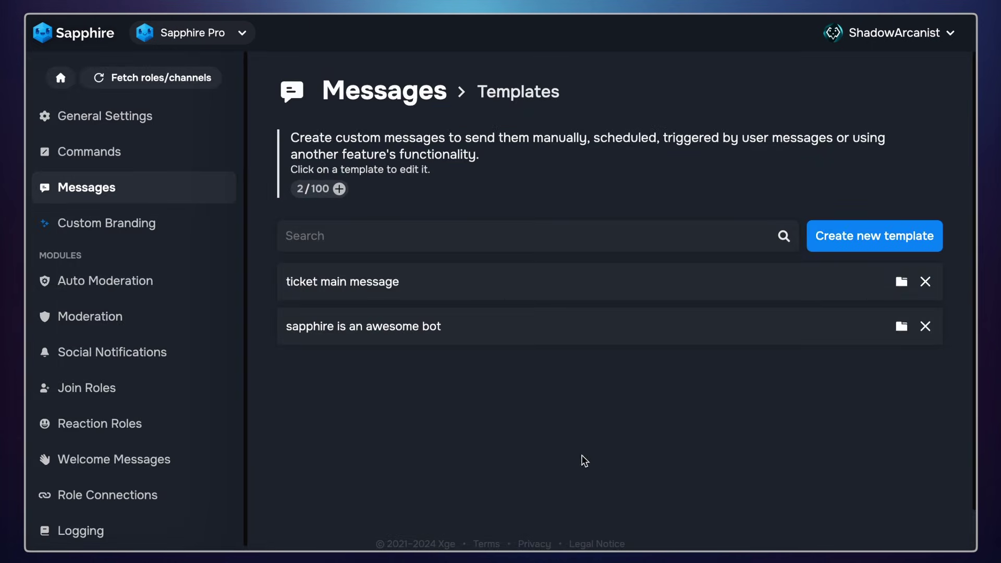
# Create a new template named 'ticket successful'.
pyautogui.click(832, 249)
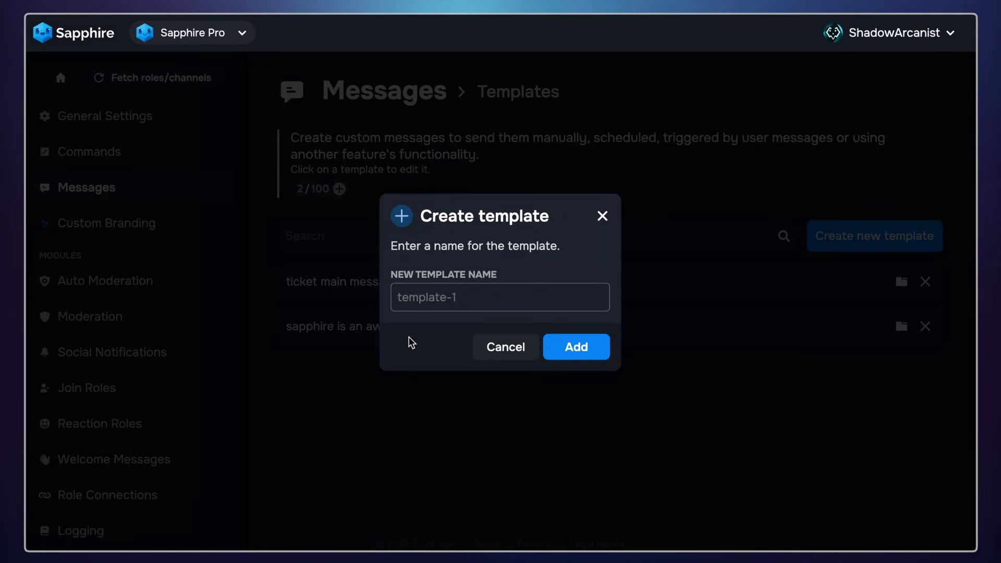
pyautogui.write('ticket c')
pyautogui.write('uccess')
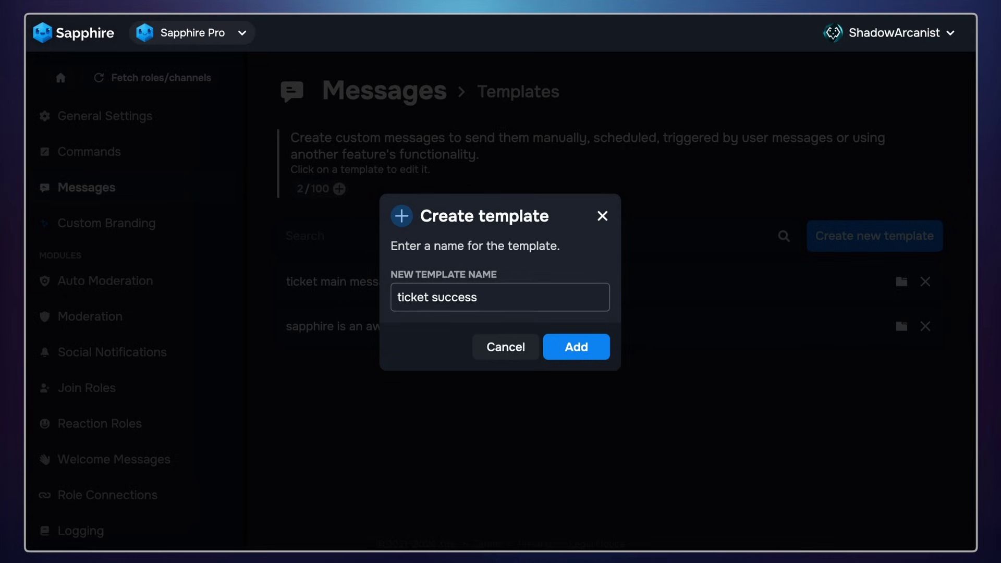
pyautogui.write('ful')
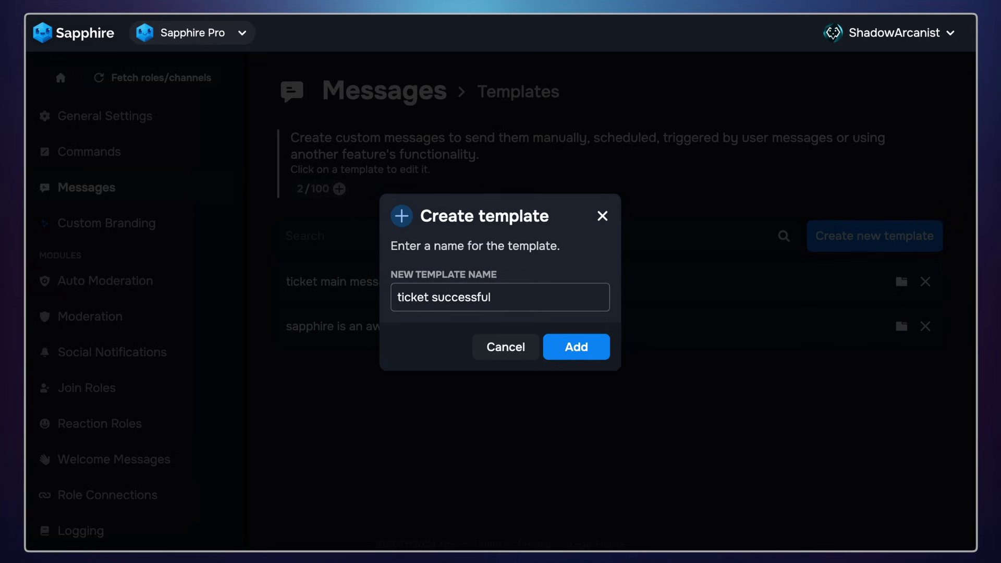
pyautogui.click(574, 347)
# Replace its content with an embed reading 'The ticket has been created successfully!' and save.
pyautogui.click(363, 116)
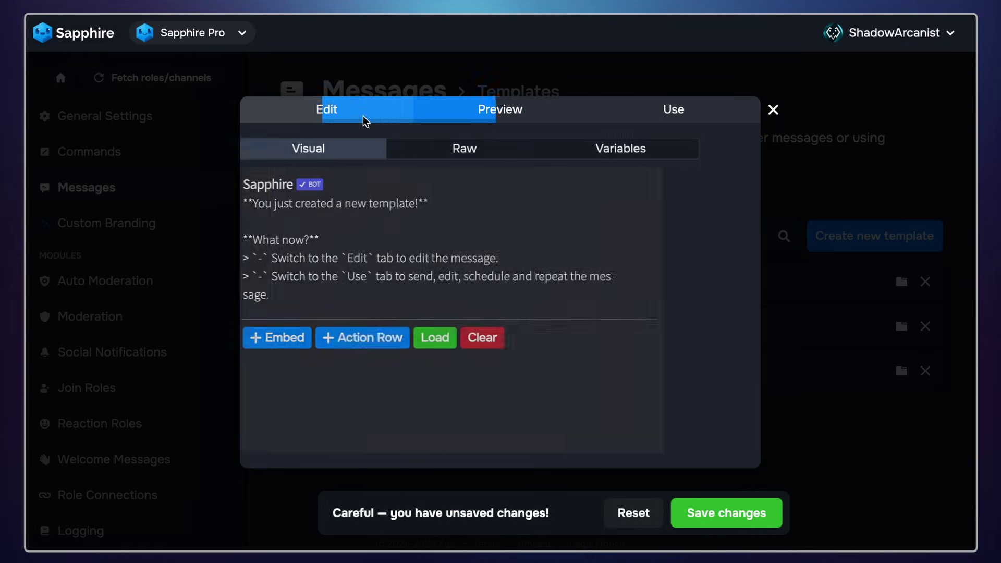
pyautogui.click(560, 340)
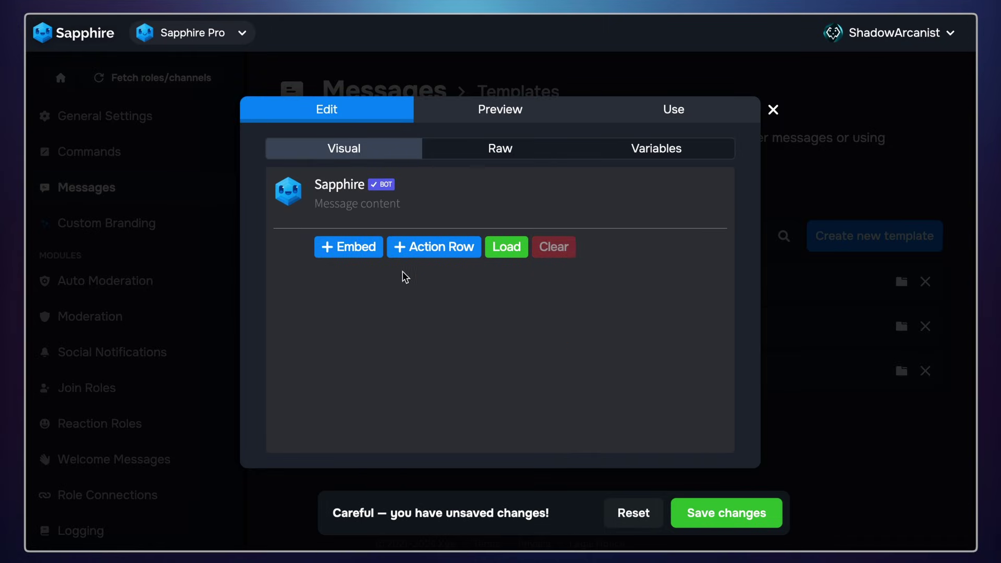
pyautogui.click(358, 248)
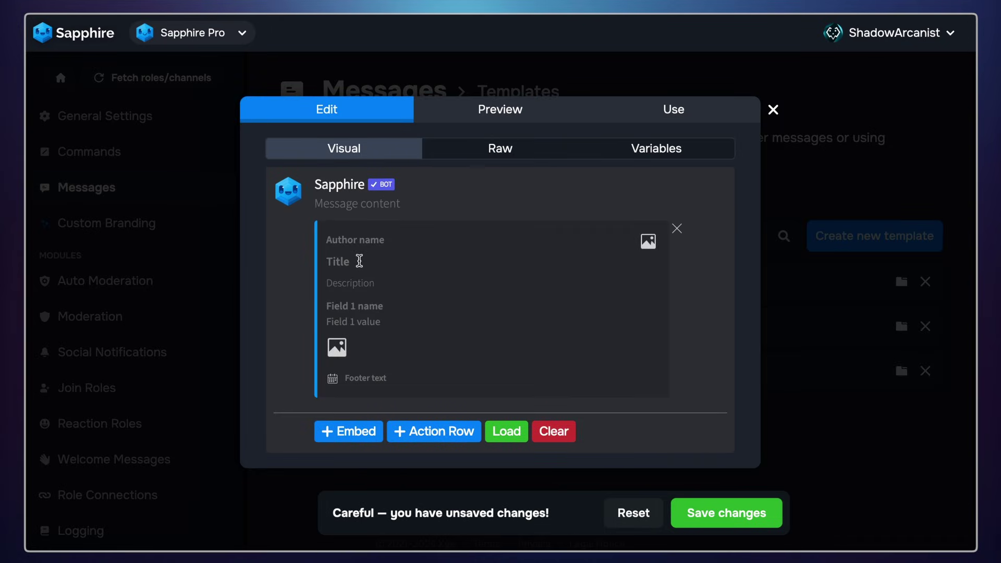
pyautogui.write('The ticket has been ')
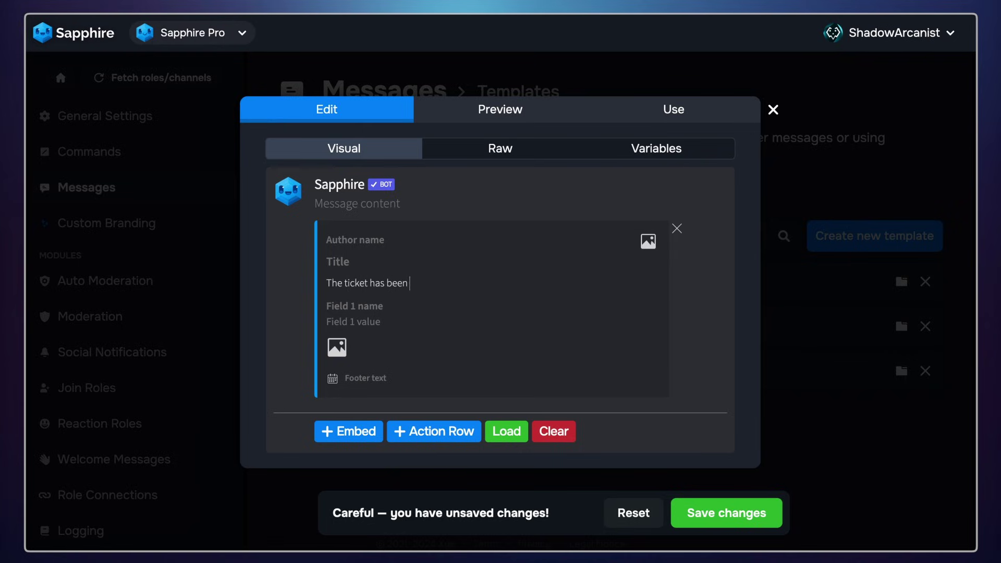
pyautogui.write('created successfully!')
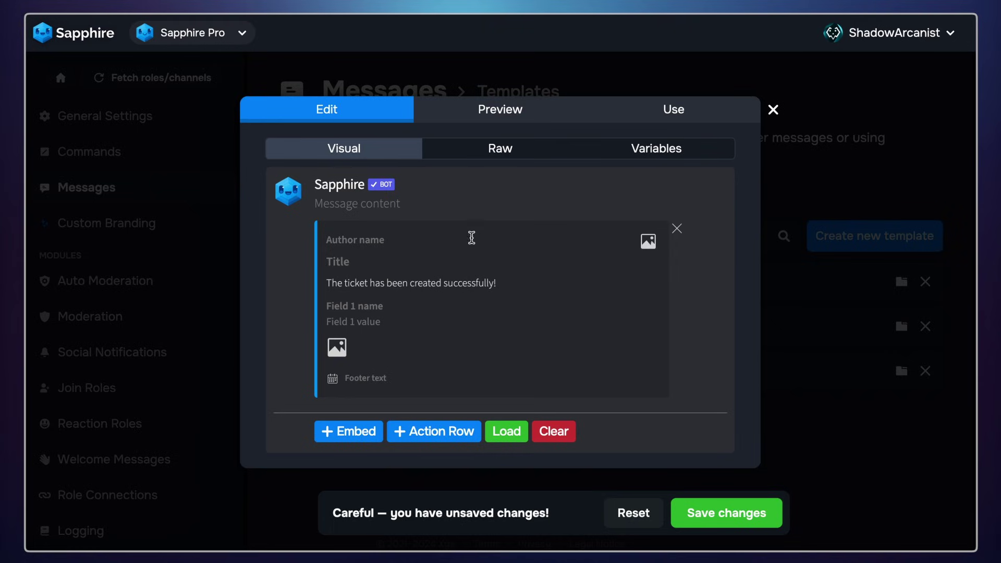
pyautogui.click(512, 117)
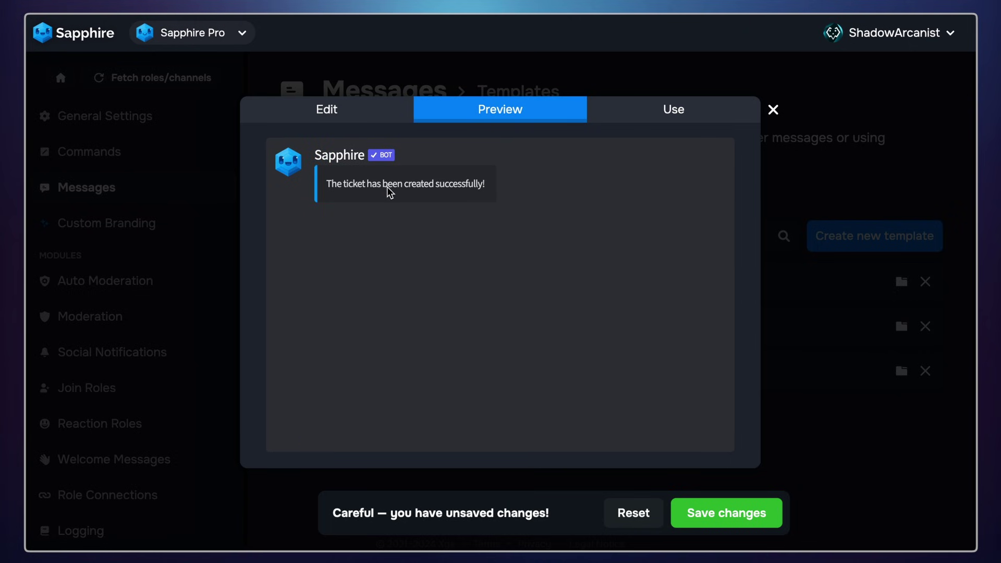
pyautogui.click(773, 110)
pyautogui.click(736, 518)
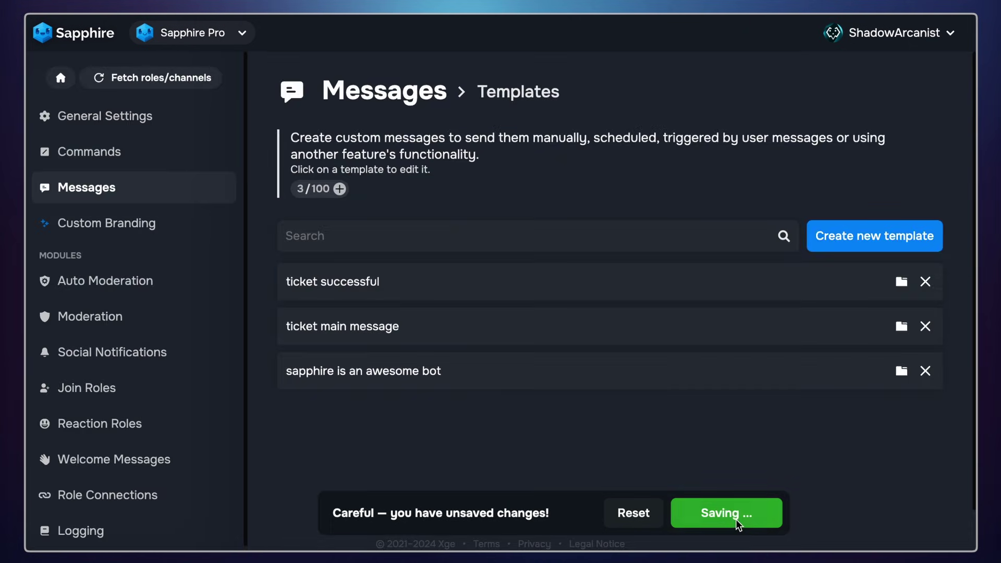
# Create a new template named 'ticket codes'.
pyautogui.click(848, 242)
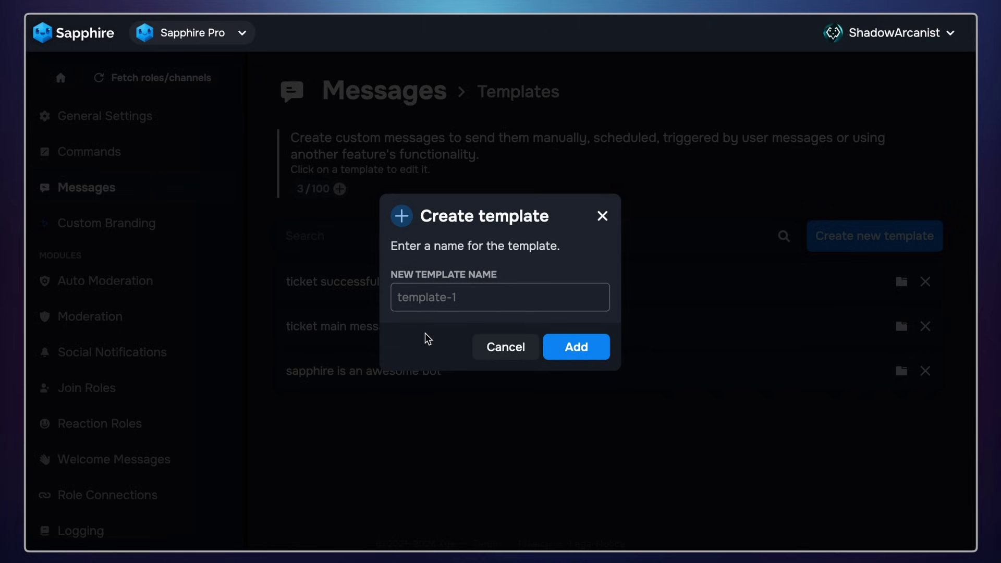
pyautogui.write('ticket codes')
pyautogui.click(602, 352)
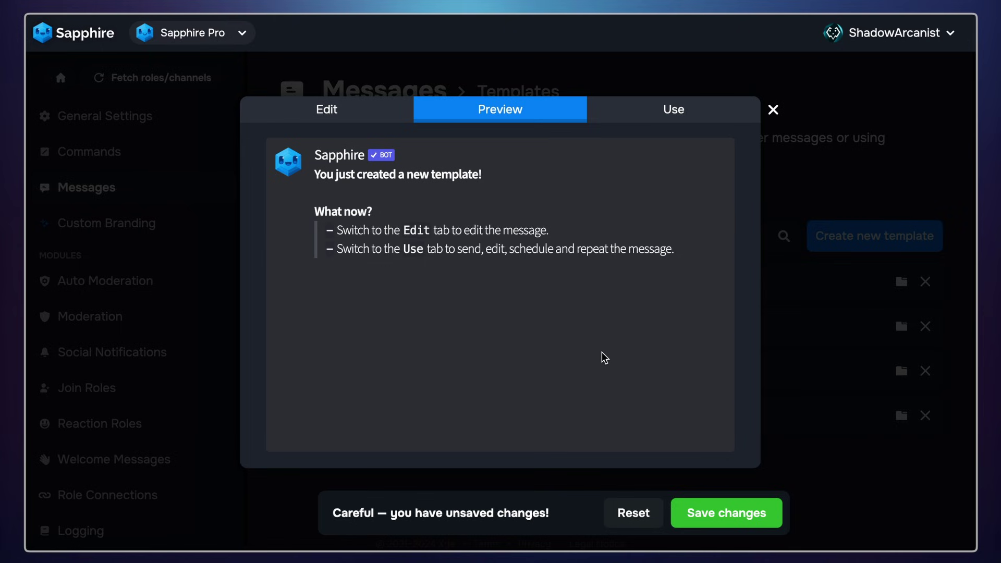
# Set the template's message to '$new ${userid}' and save it.
pyautogui.click(378, 109)
pyautogui.click(547, 333)
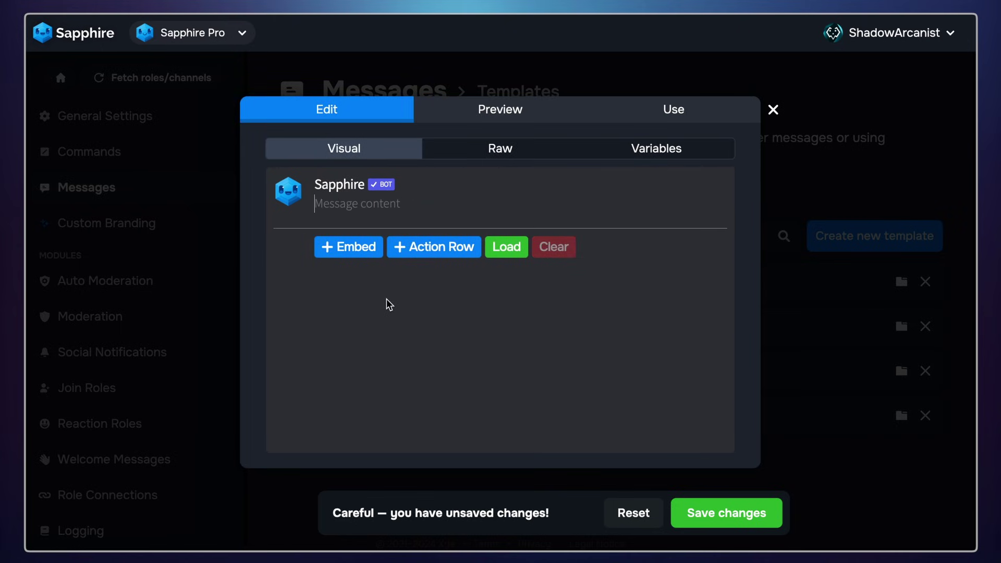
pyautogui.write('$new')
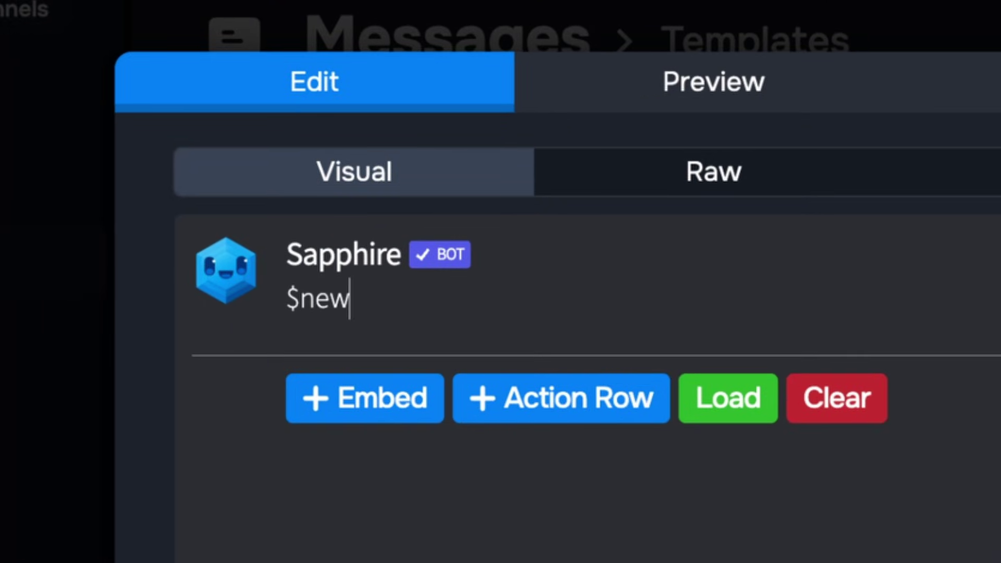
pyautogui.write(' ${}')
pyautogui.press('Left')
pyautogui.write('user')
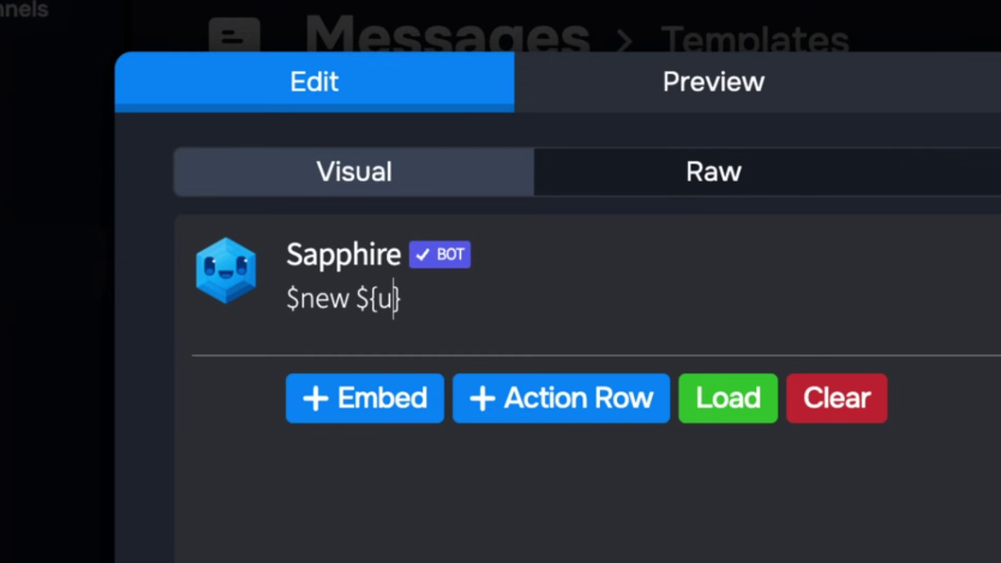
pyautogui.write('id')
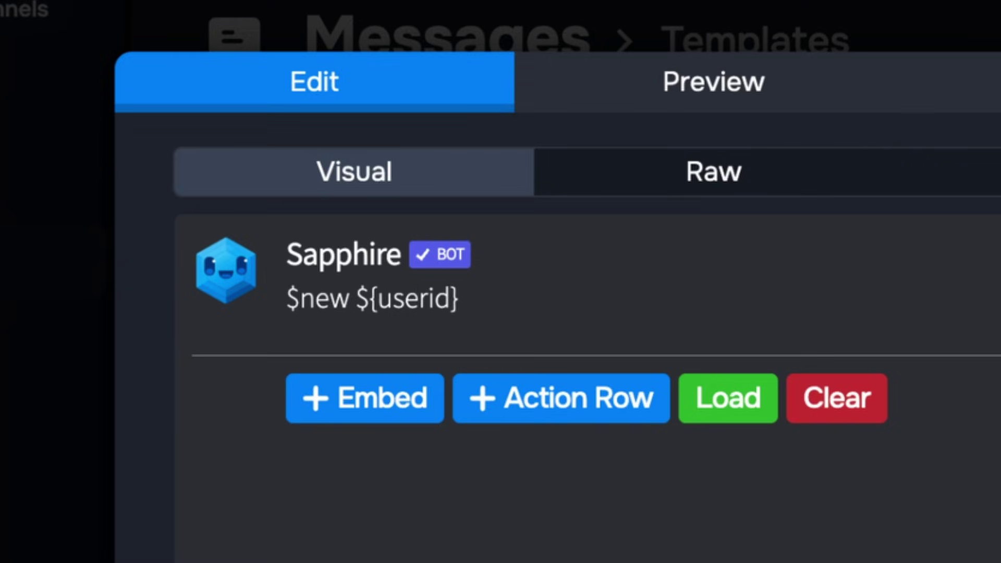
pyautogui.click(740, 82)
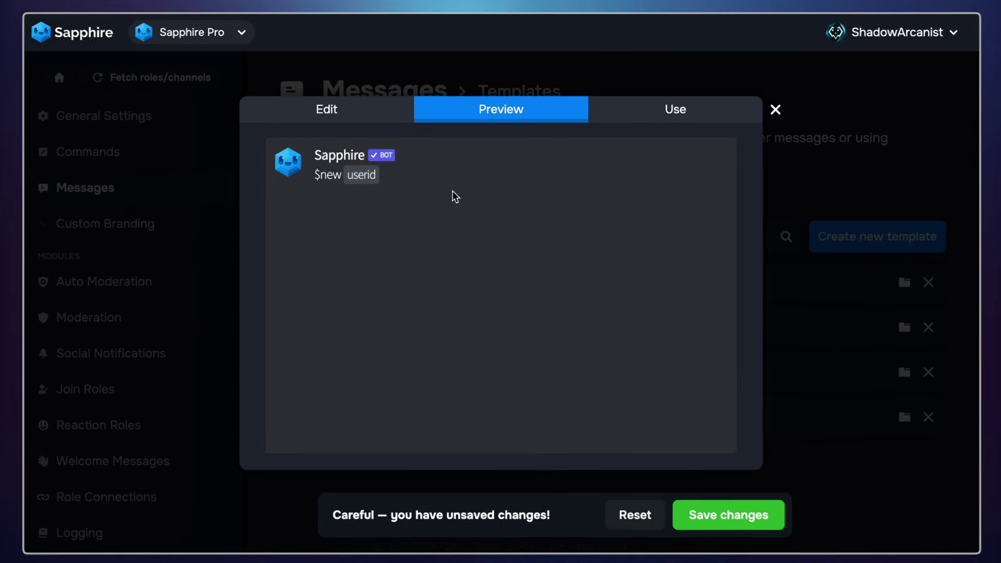
pyautogui.click(776, 110)
pyautogui.click(751, 510)
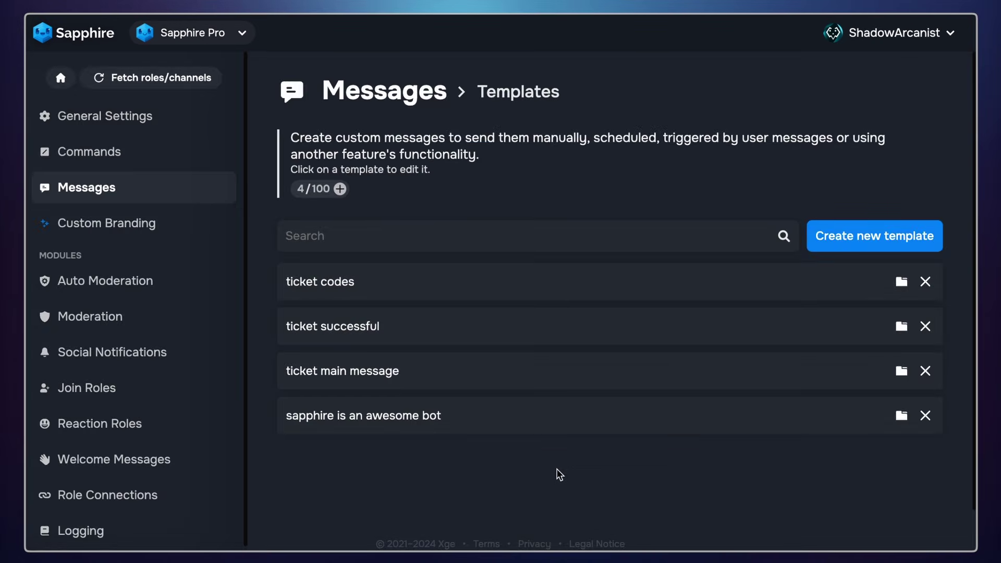
# In Components, give Report member button a Send message action using 'ticket successful'.
pyautogui.click(380, 99)
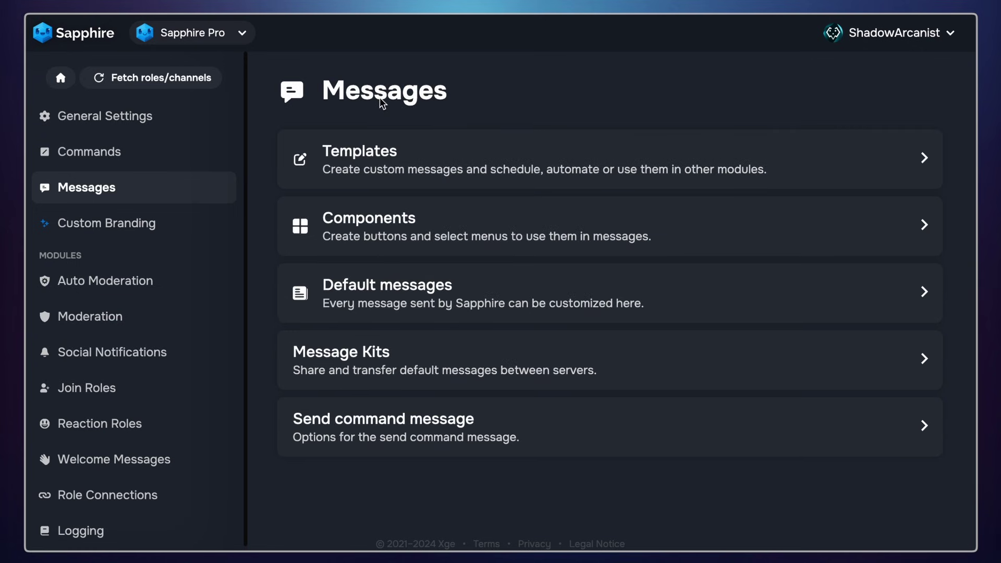
pyautogui.click(441, 231)
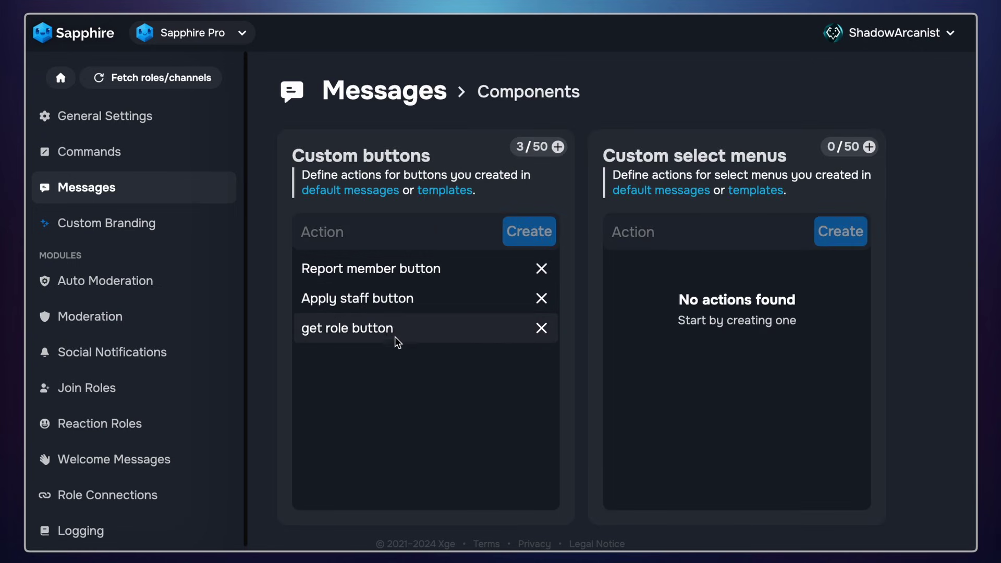
pyautogui.click(390, 272)
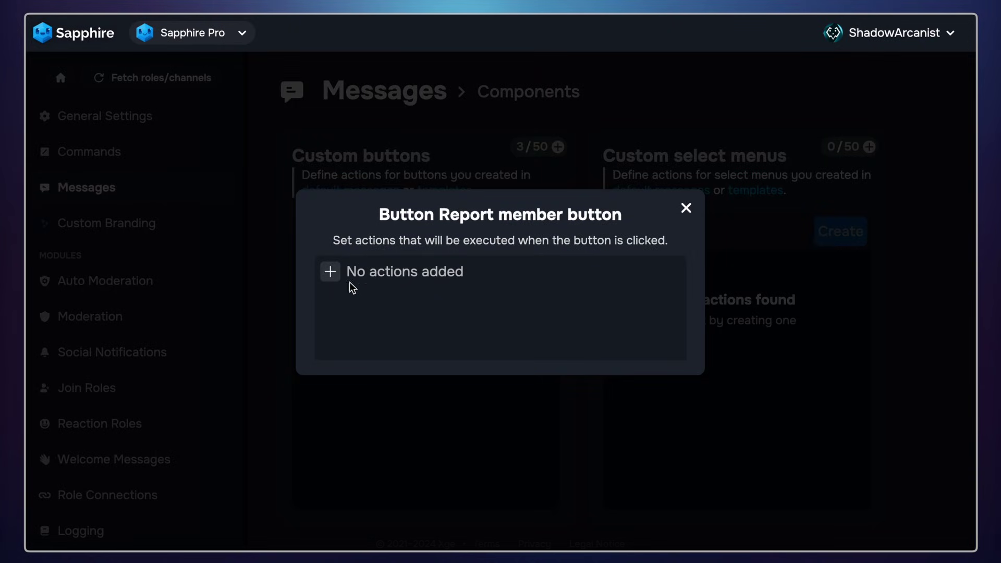
pyautogui.click(330, 272)
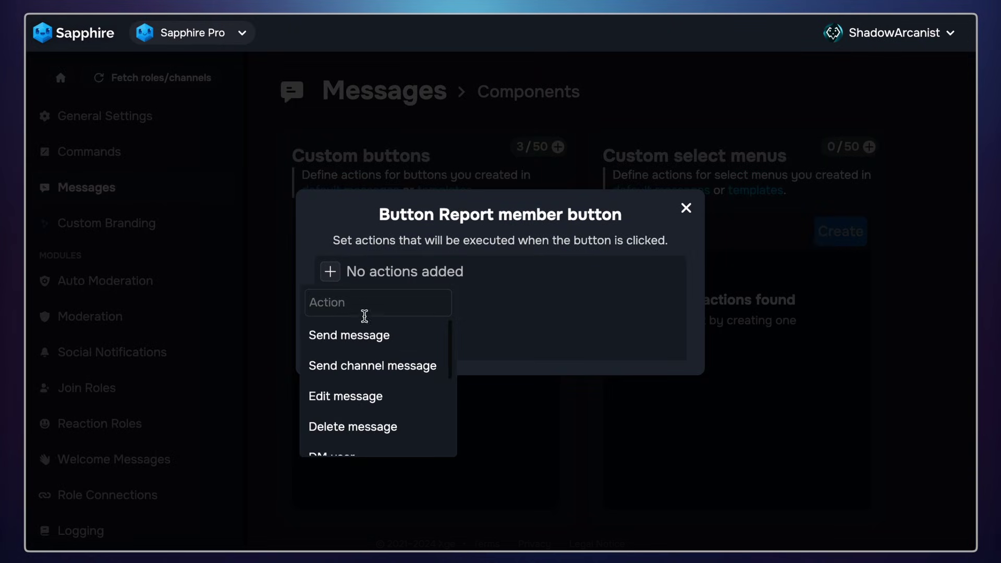
pyautogui.click(373, 336)
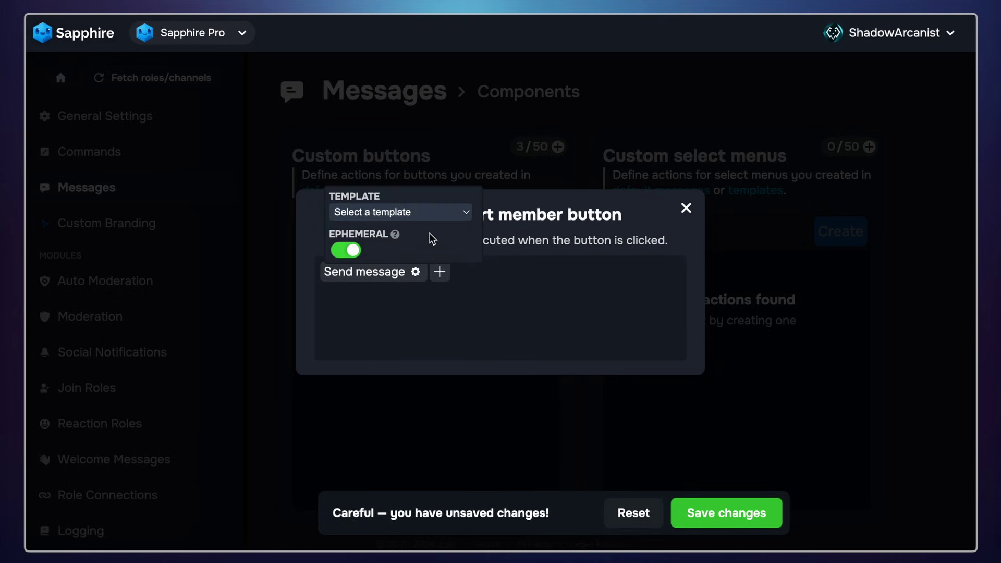
pyautogui.click(427, 214)
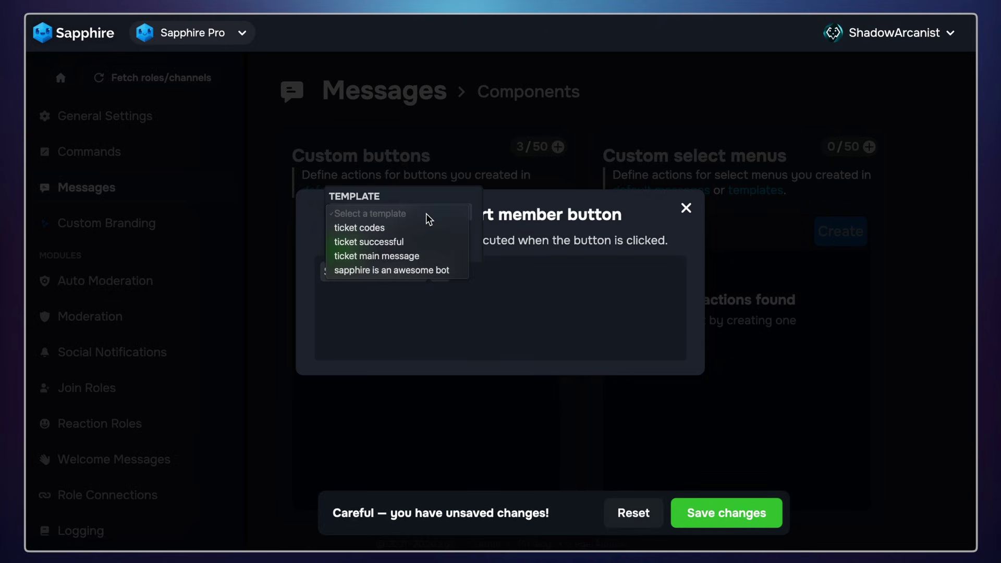
pyautogui.click(384, 242)
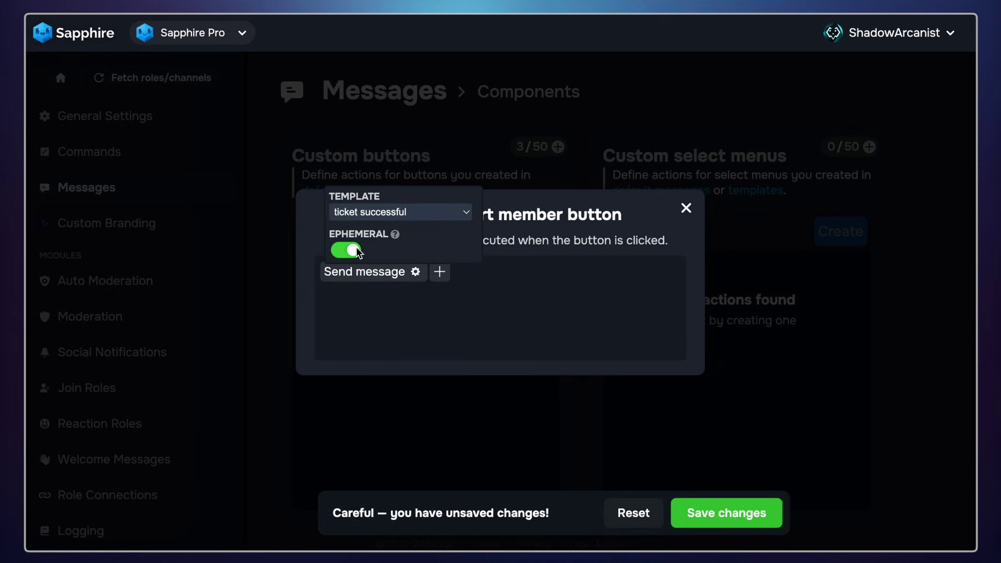
pyautogui.click(496, 302)
# Add a second Send channel message action and start choosing its channel.
pyautogui.click(447, 273)
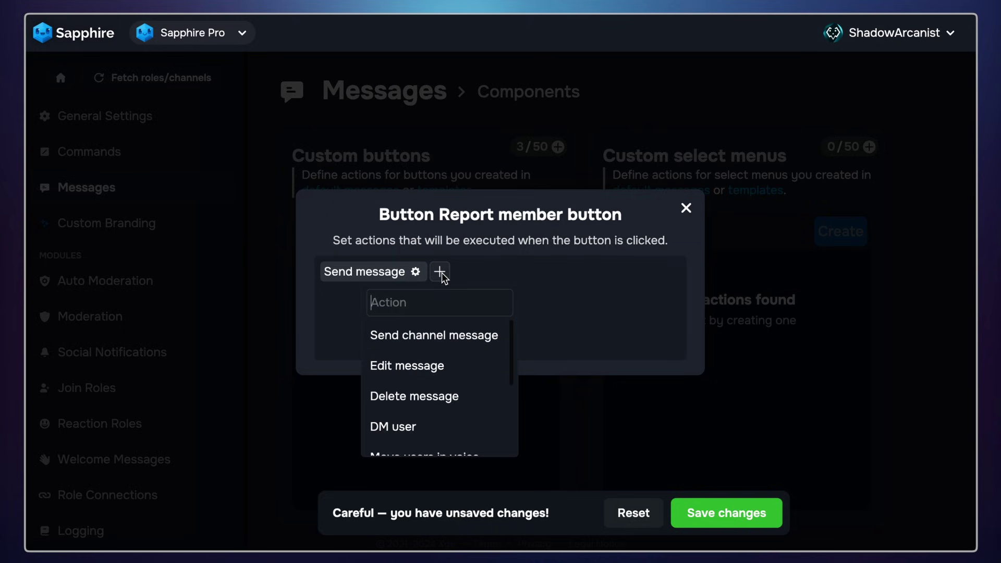
pyautogui.click(462, 344)
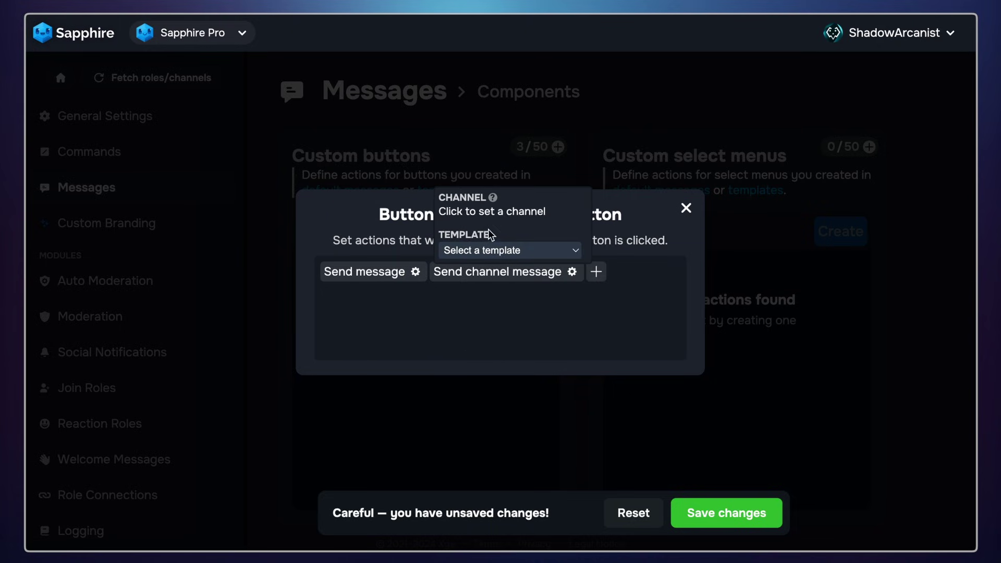
pyautogui.click(467, 211)
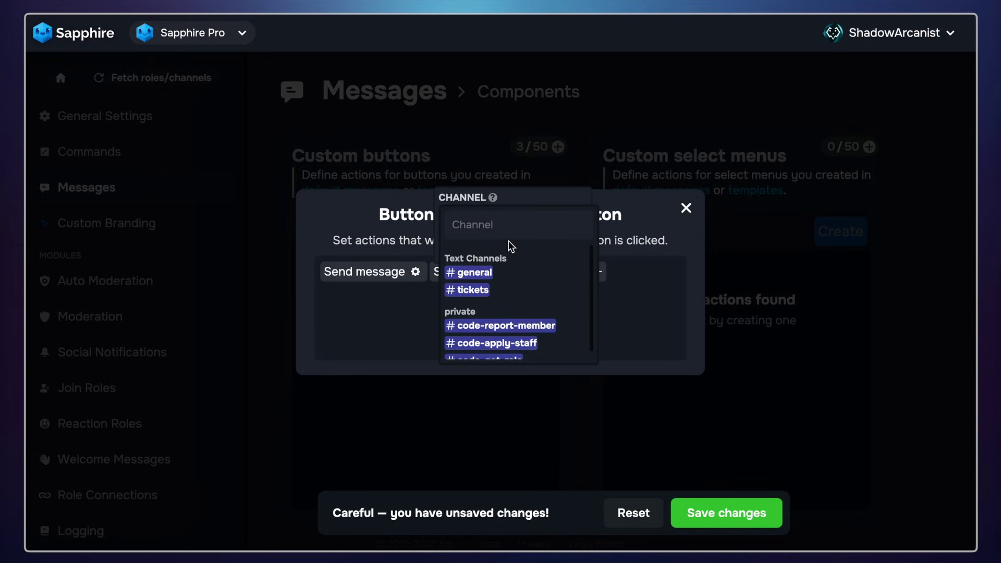